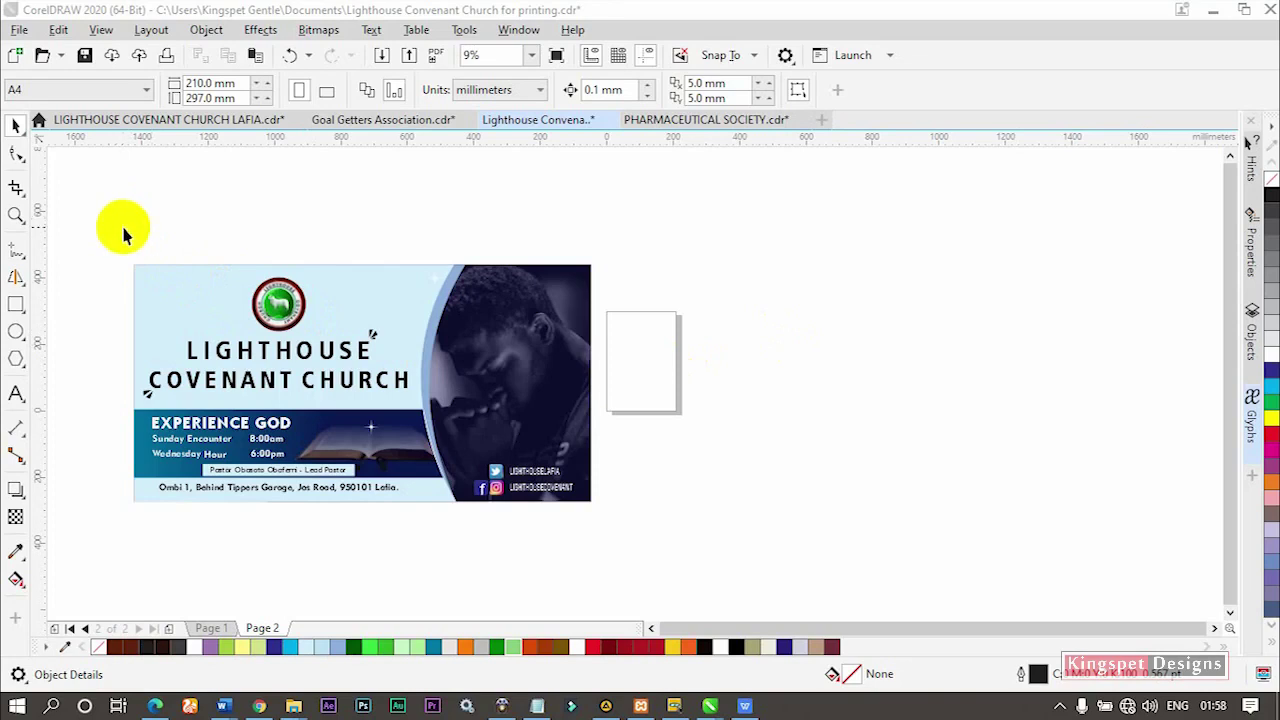
left_click(119, 251)
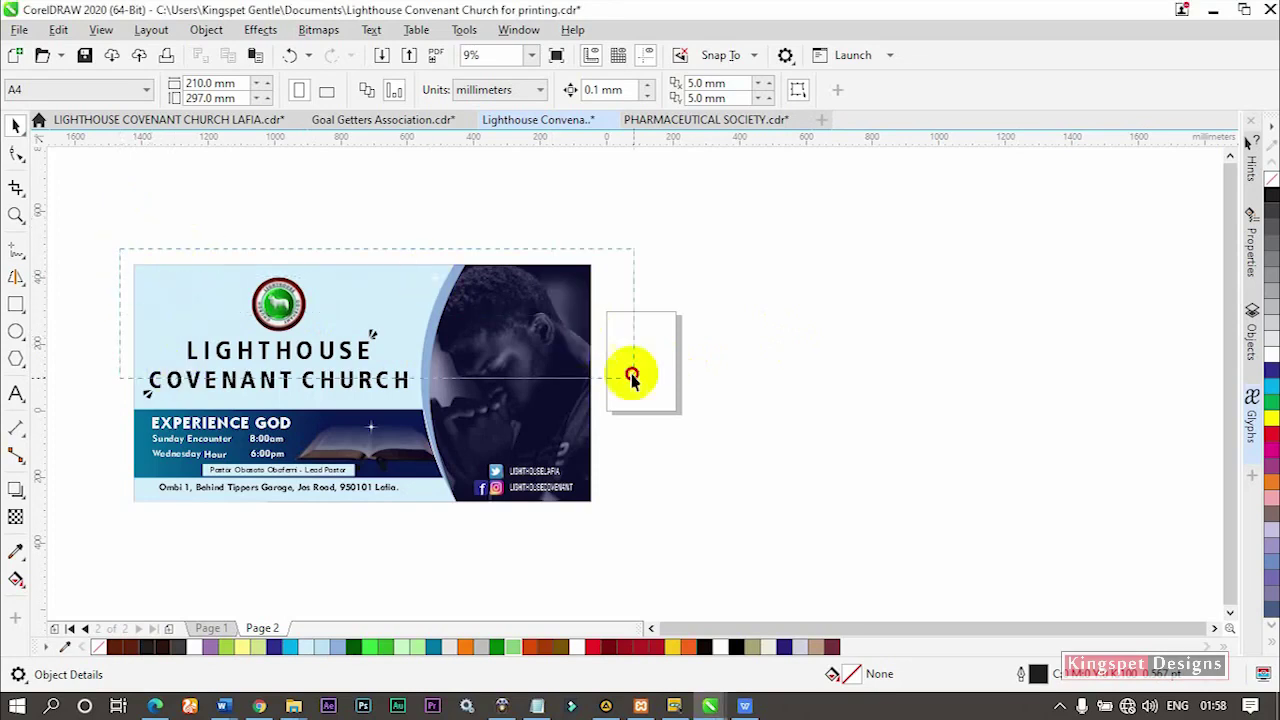
left_click(295, 325)
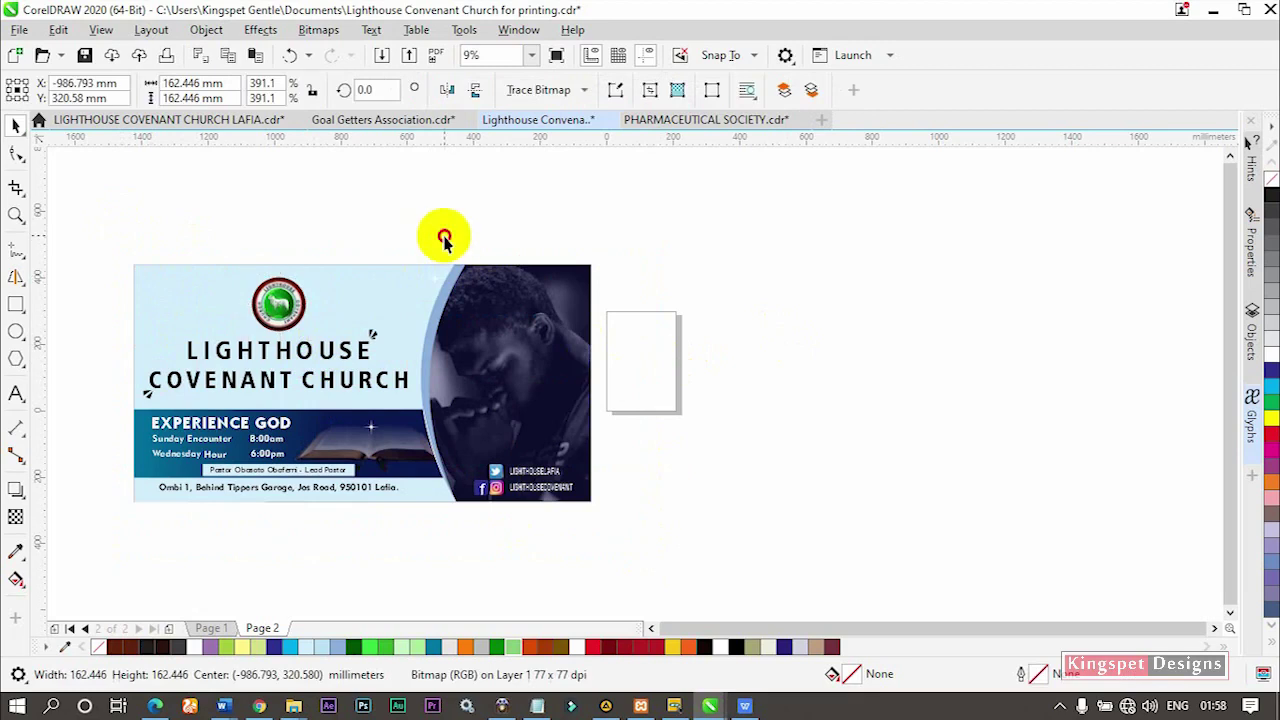
left_click(449, 240)
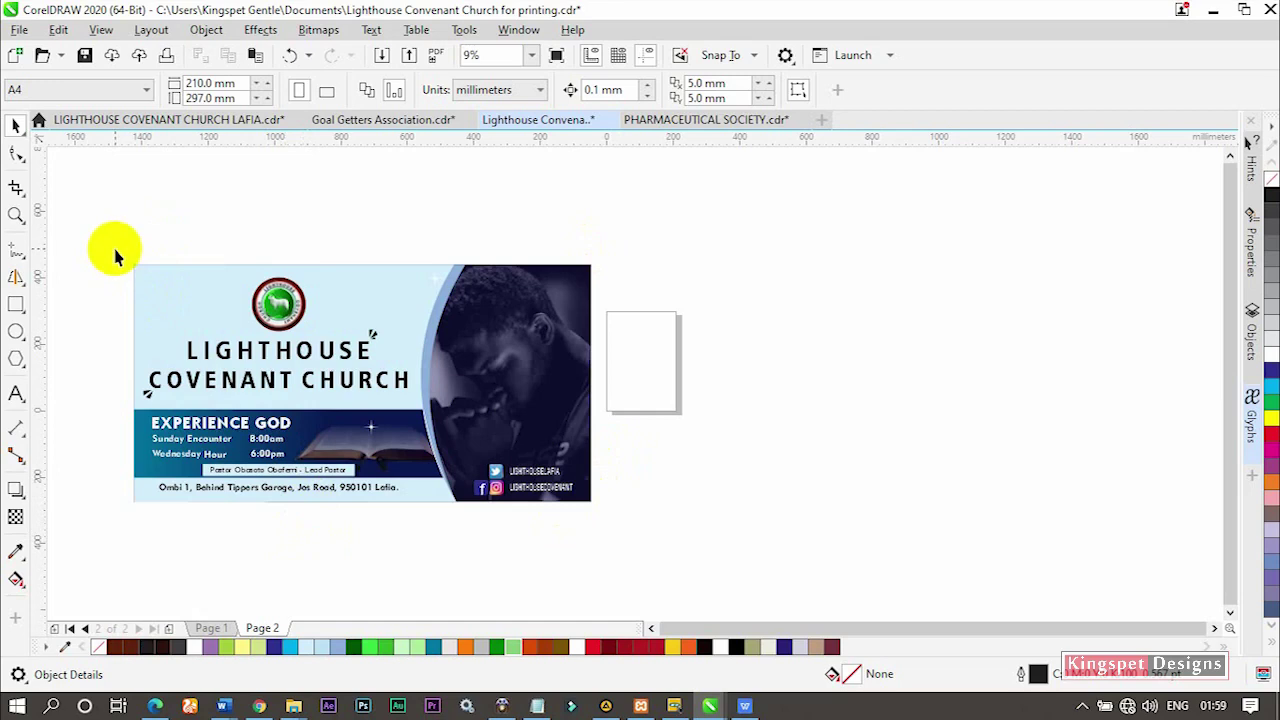
Open the contents of the praying-man PowerClip frame and examine the photo and the large translucent blue rectangle inside it.
left_click(537, 377)
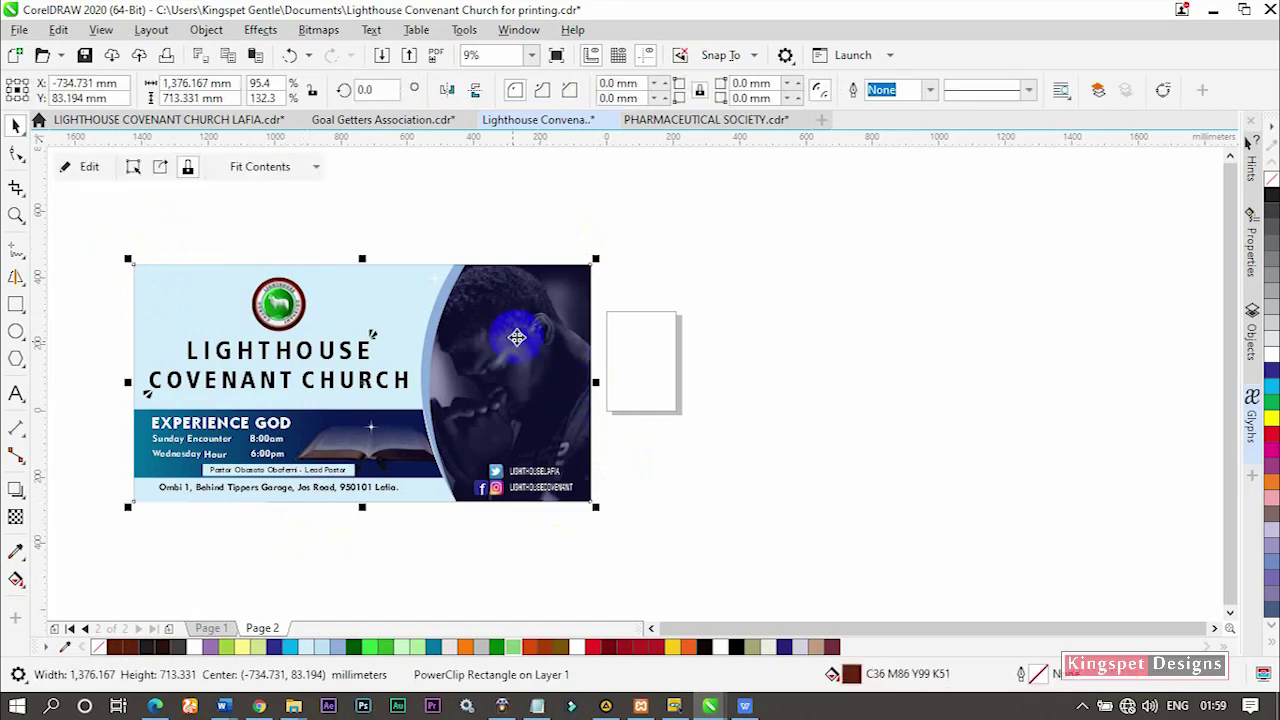
left_click(90, 170)
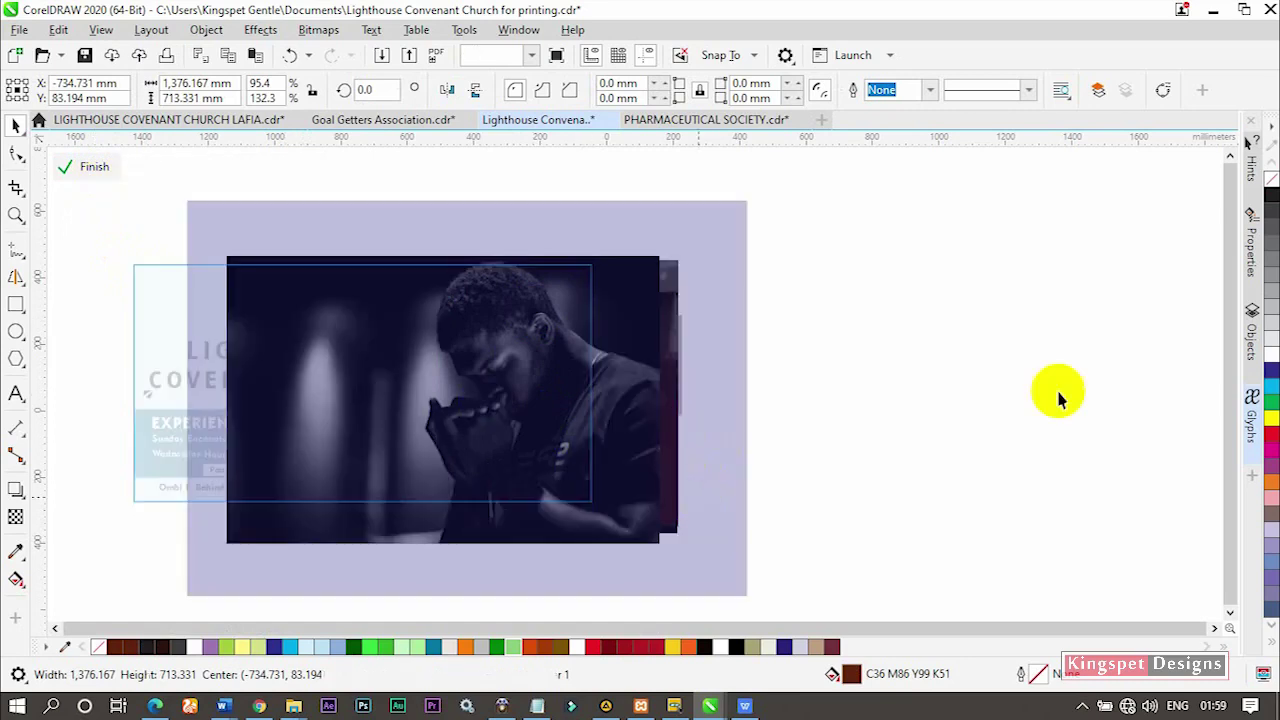
left_click(679, 409)
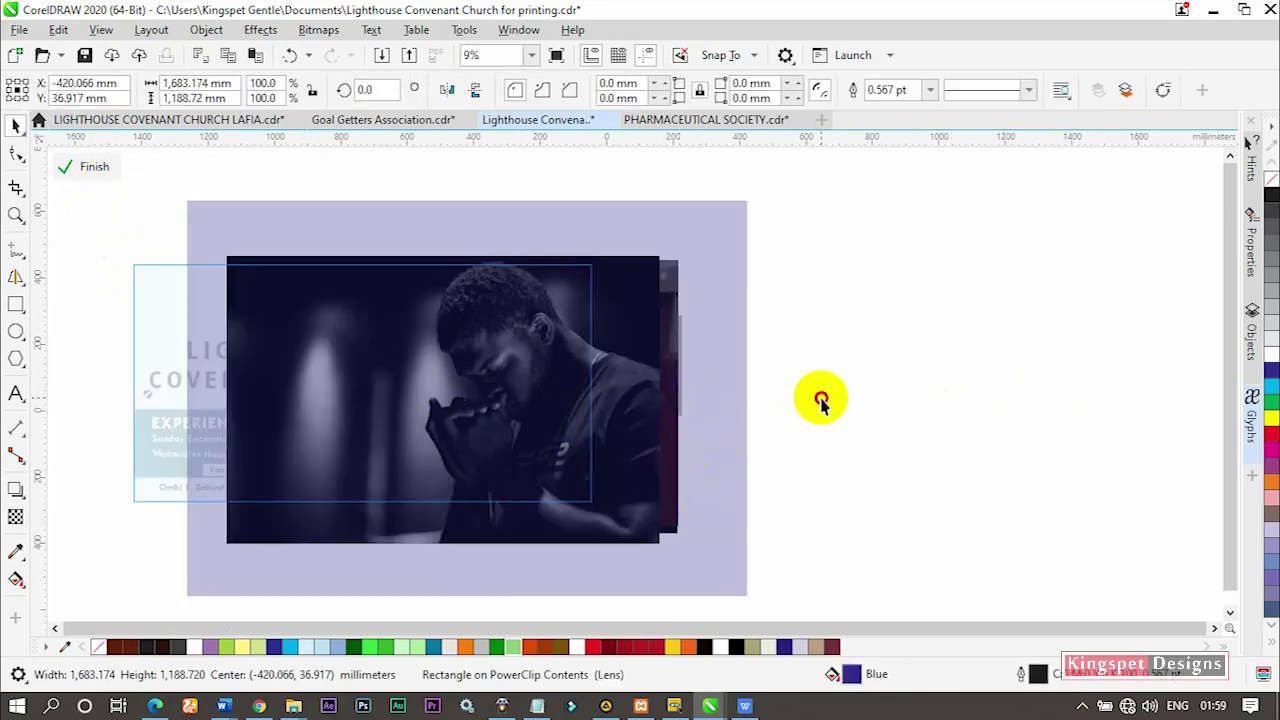
left_click(651, 275)
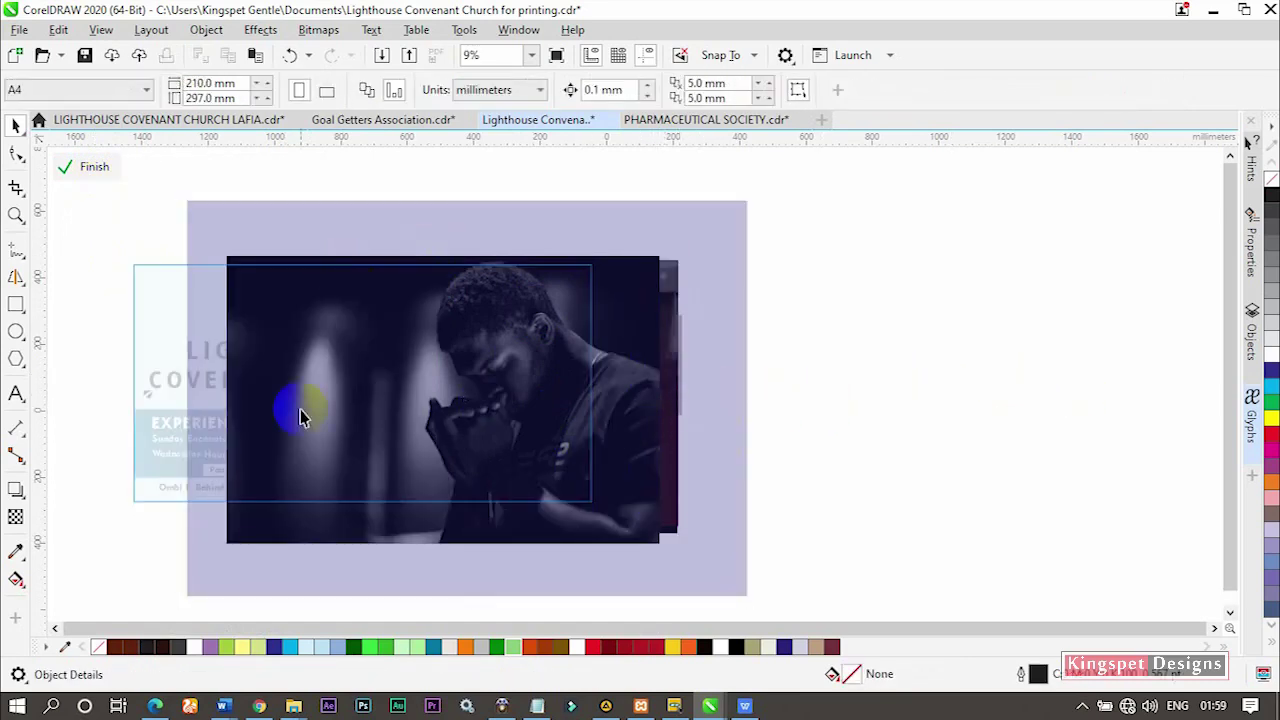
left_click(704, 275)
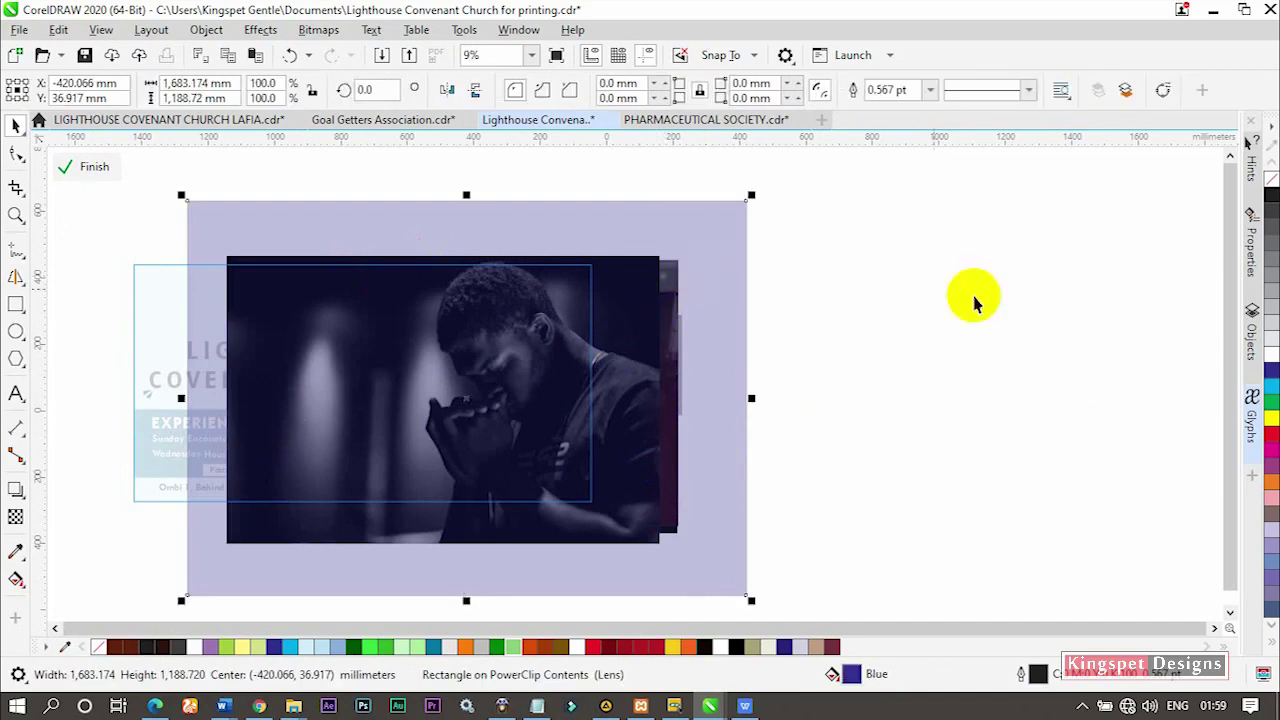
Try a yellow fill on the large translucent blue rectangle, undo it, and finish editing the PowerClip contents.
left_click(1272, 424)
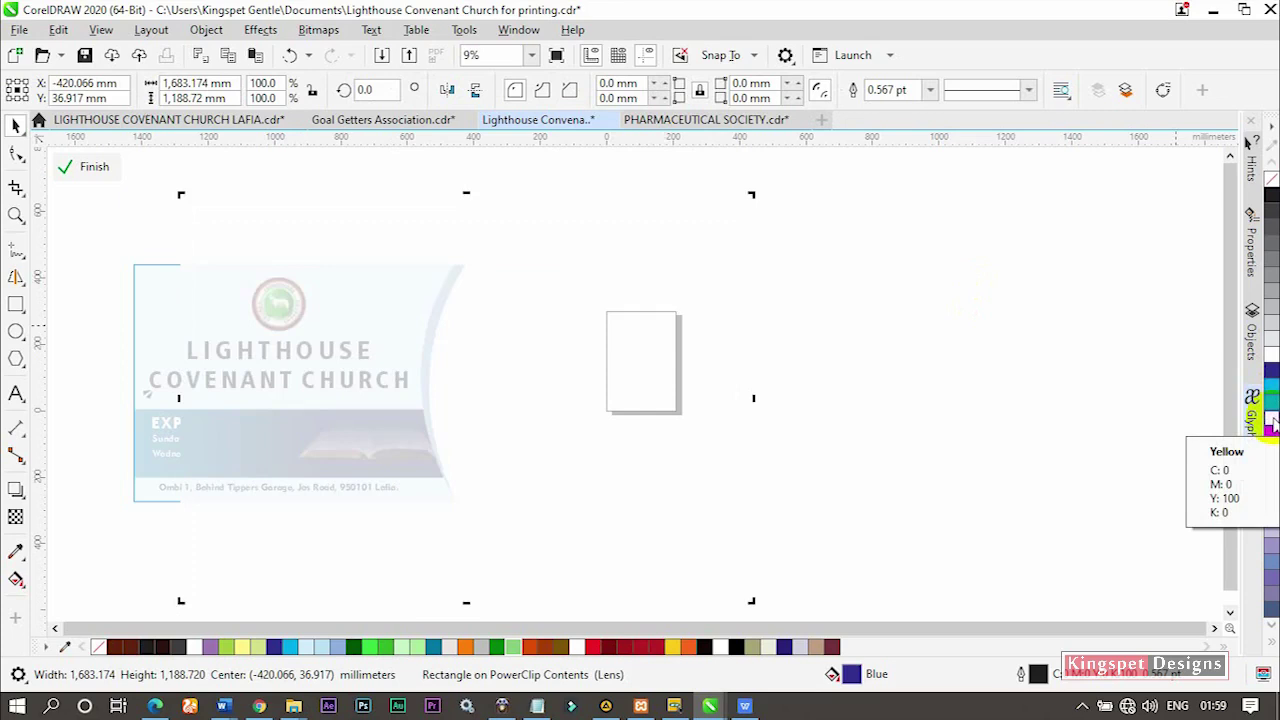
key("ctrl+z")
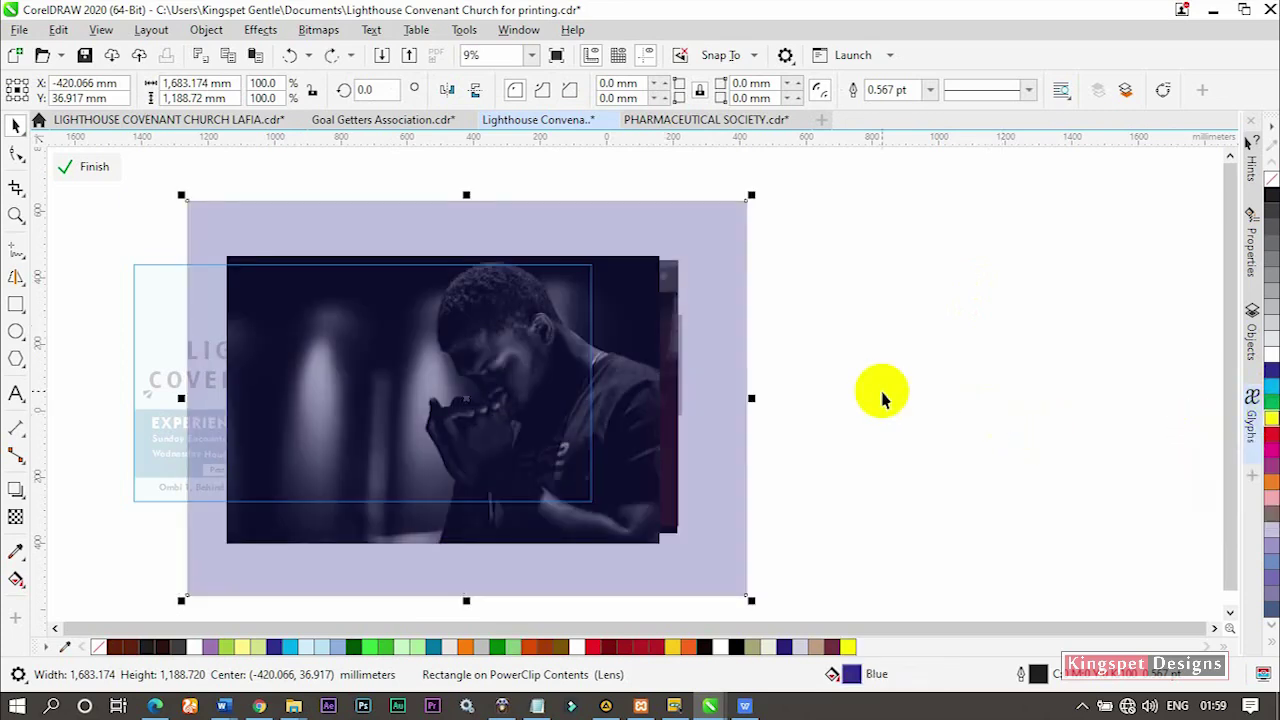
left_click(90, 167)
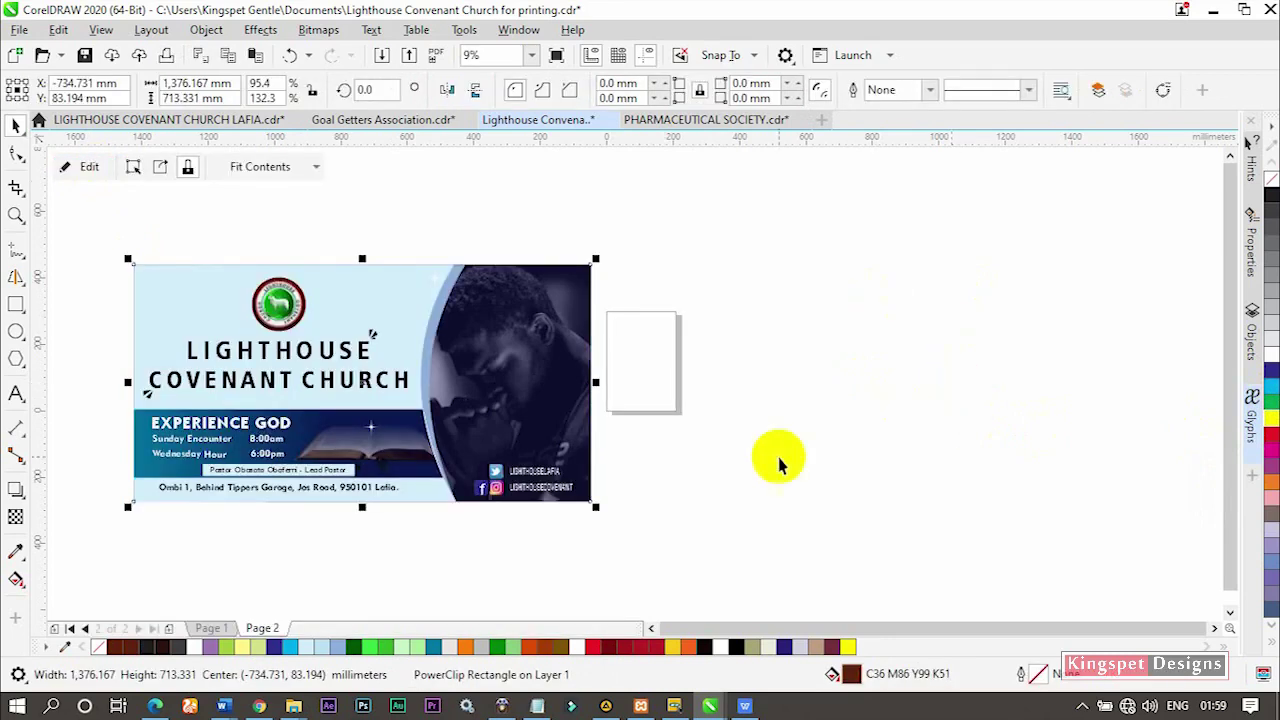
left_click(380, 586)
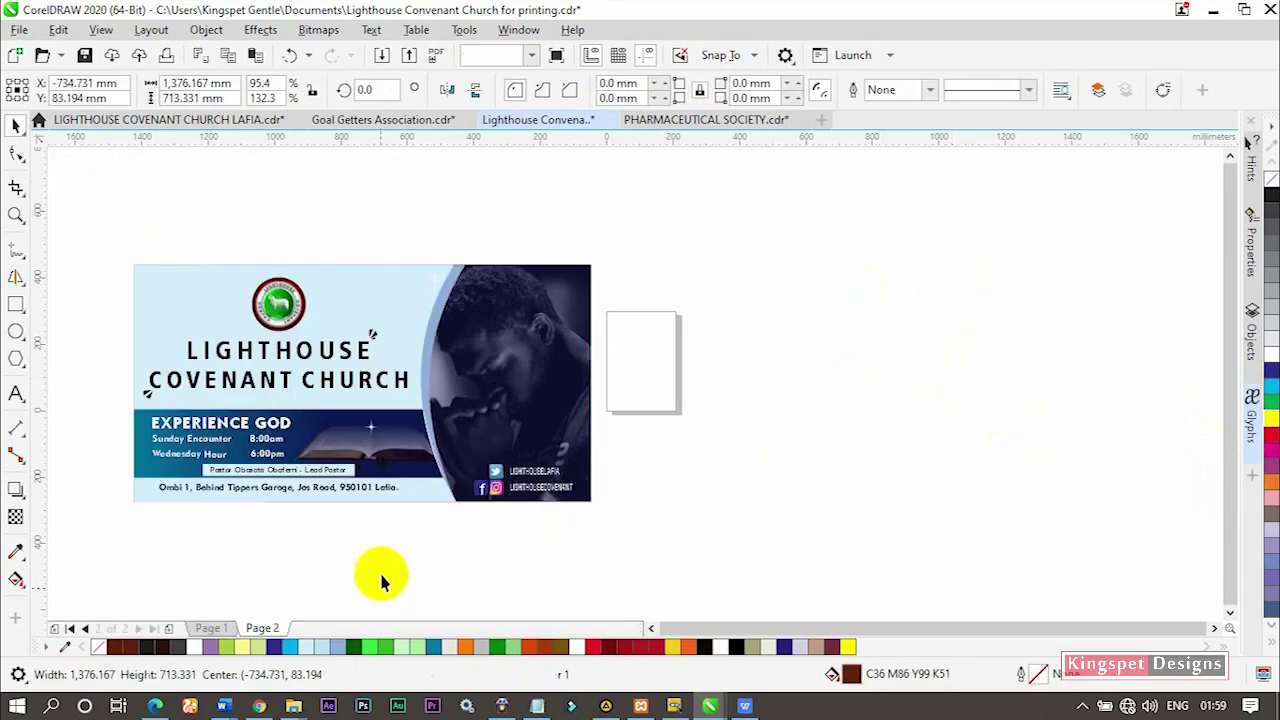
Reopen the praying-man frame's PowerClip contents, look over the clipped objects, and finish editing.
left_click(537, 394)
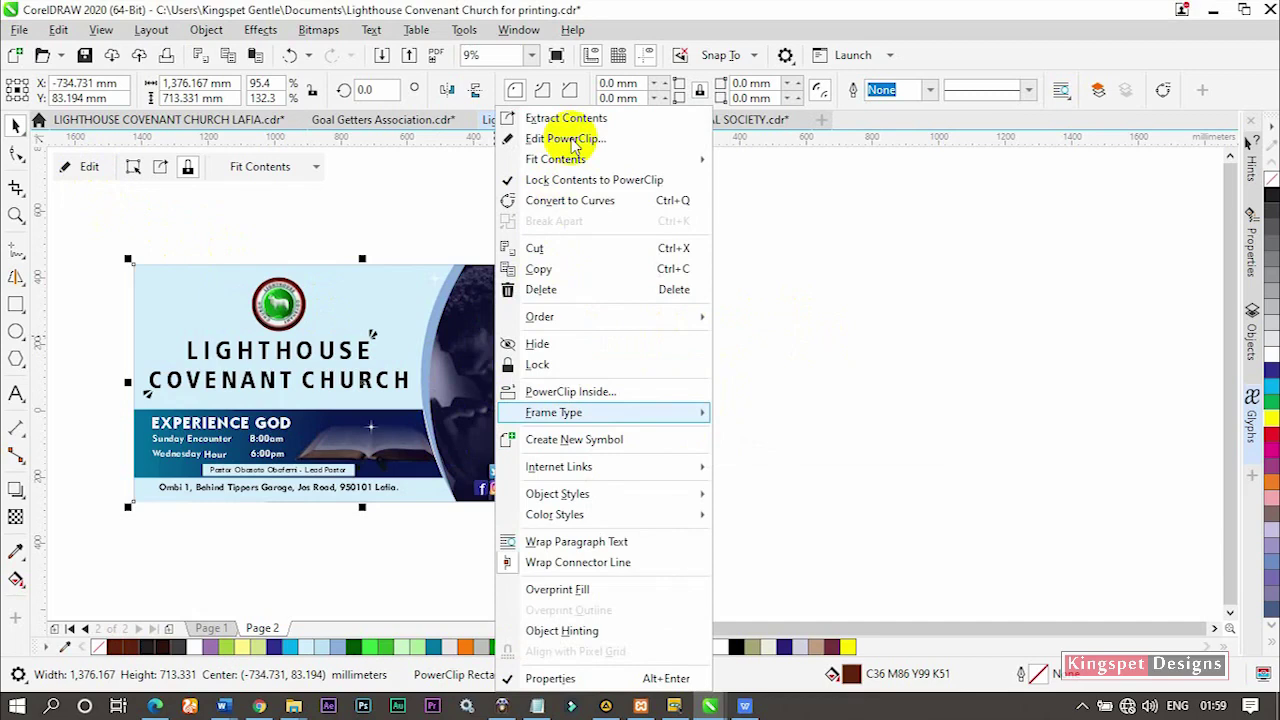
left_click(457, 220)
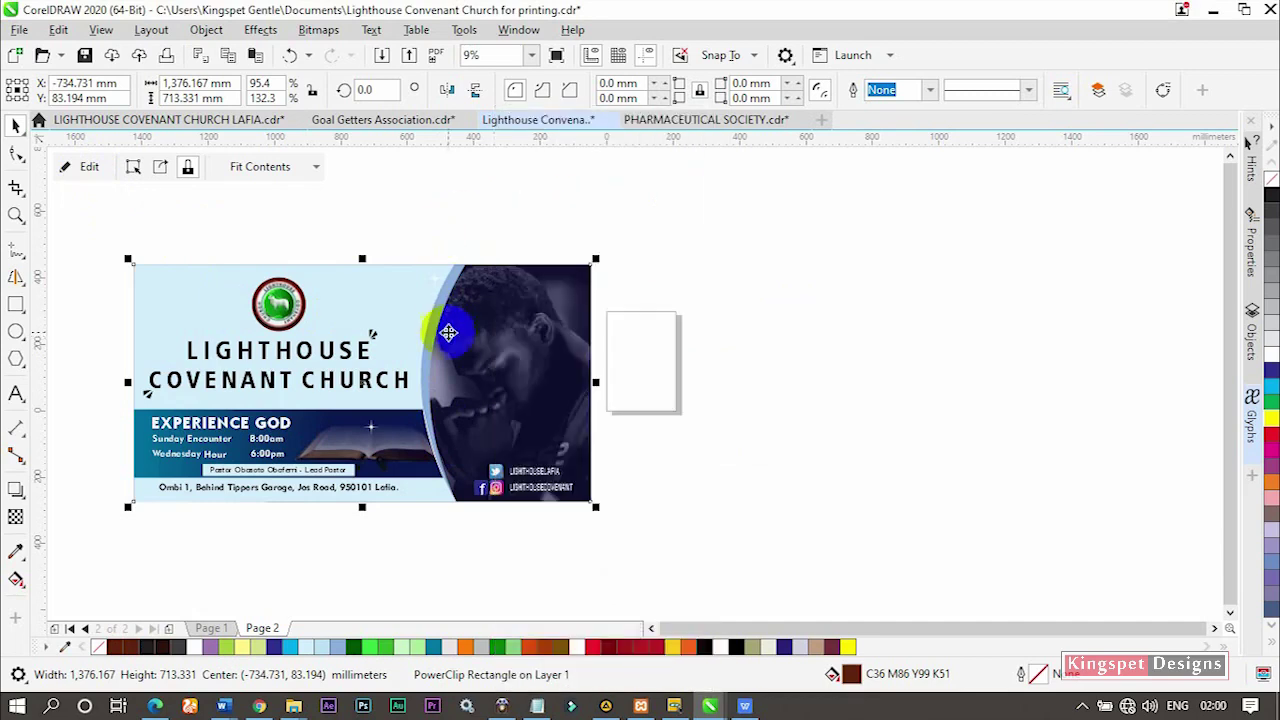
left_click(92, 169)
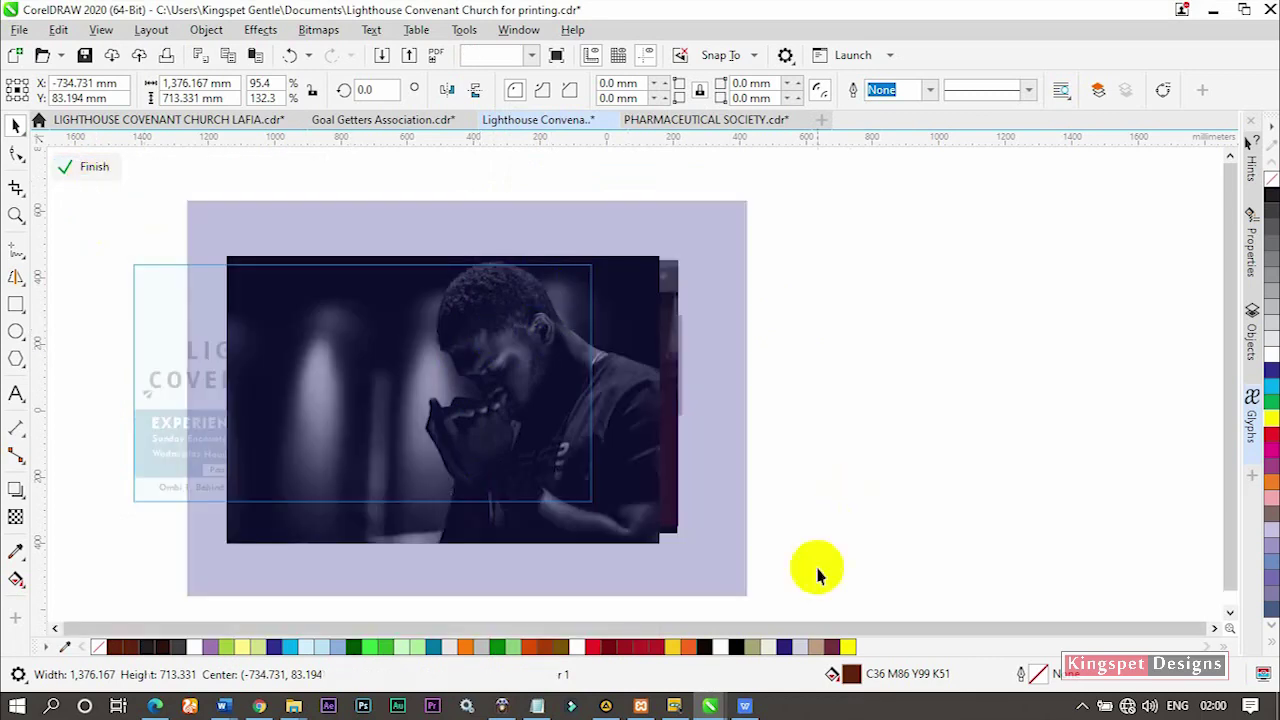
left_click(200, 337)
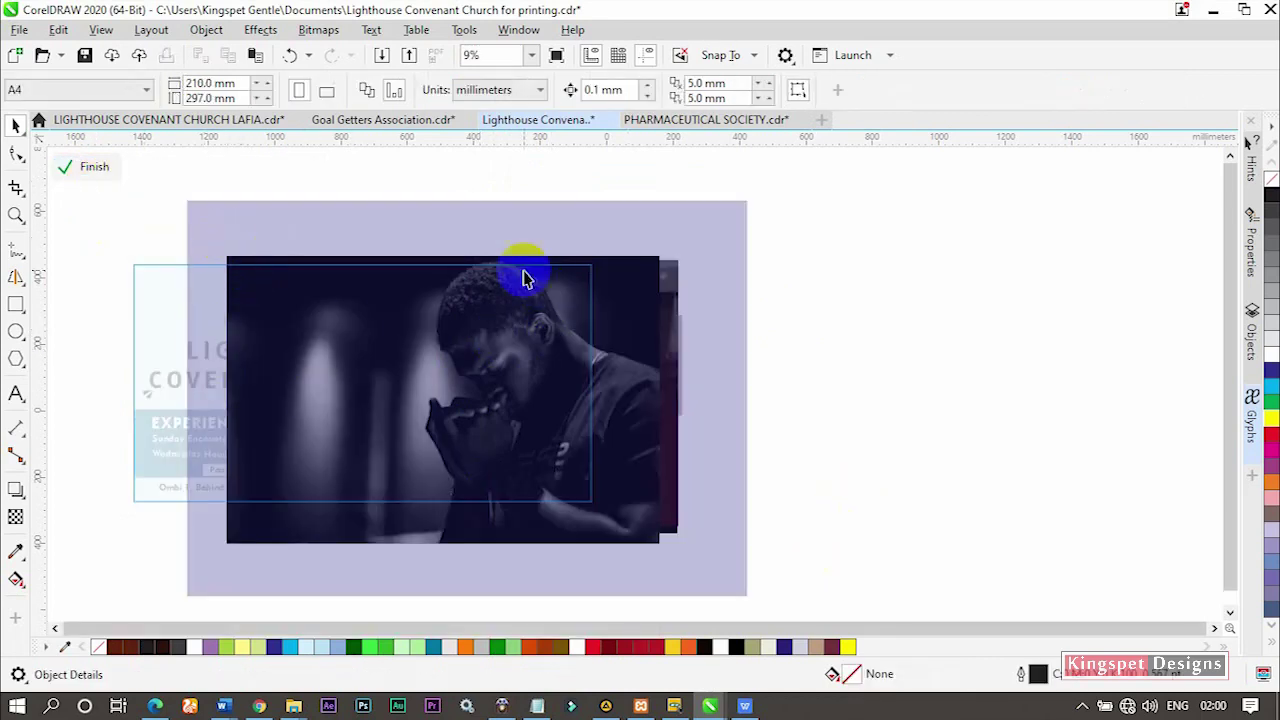
left_click(97, 172)
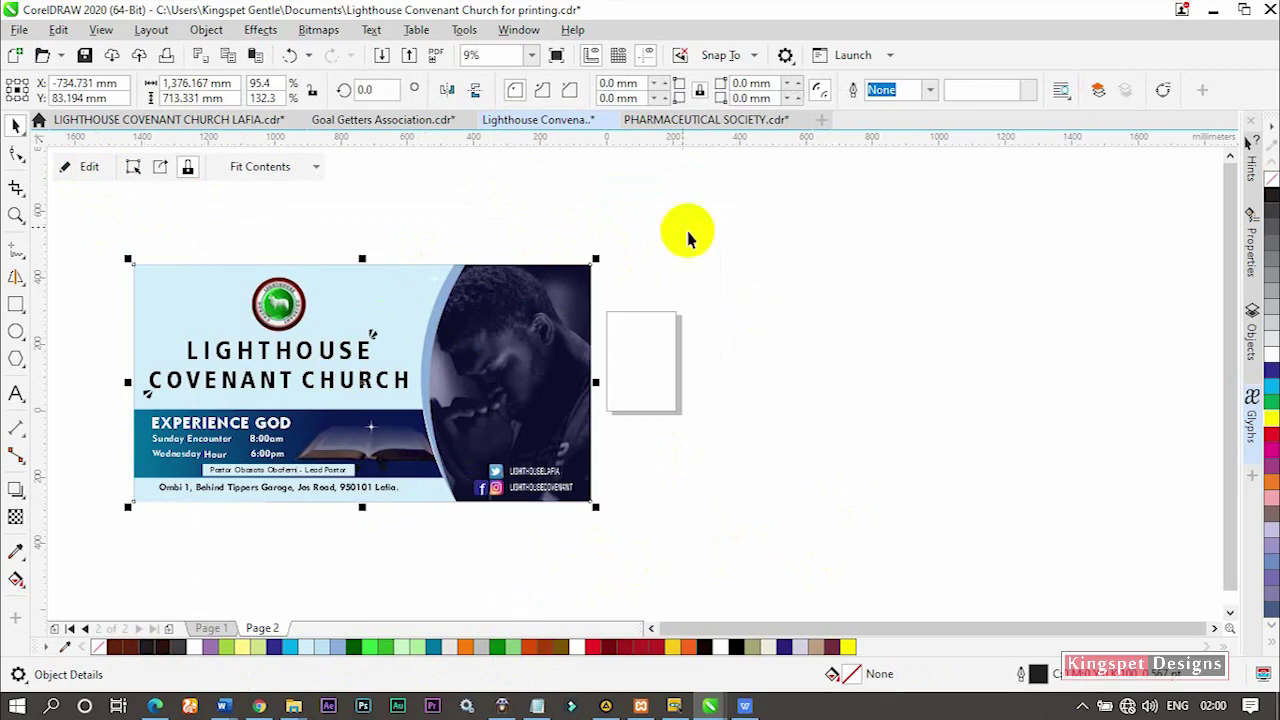
Open the light-blue curved panel's PowerClip contents, examine the book image and gradient band, and finish editing.
left_click(520, 387)
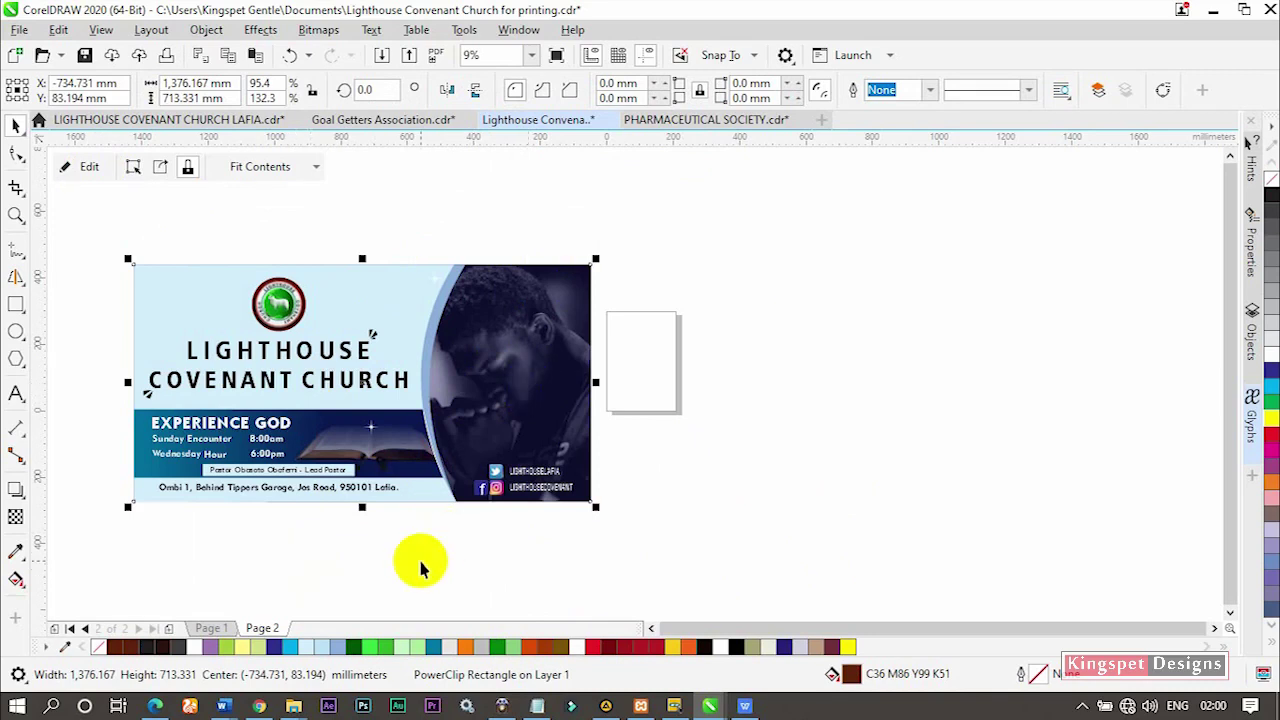
left_click(251, 488)
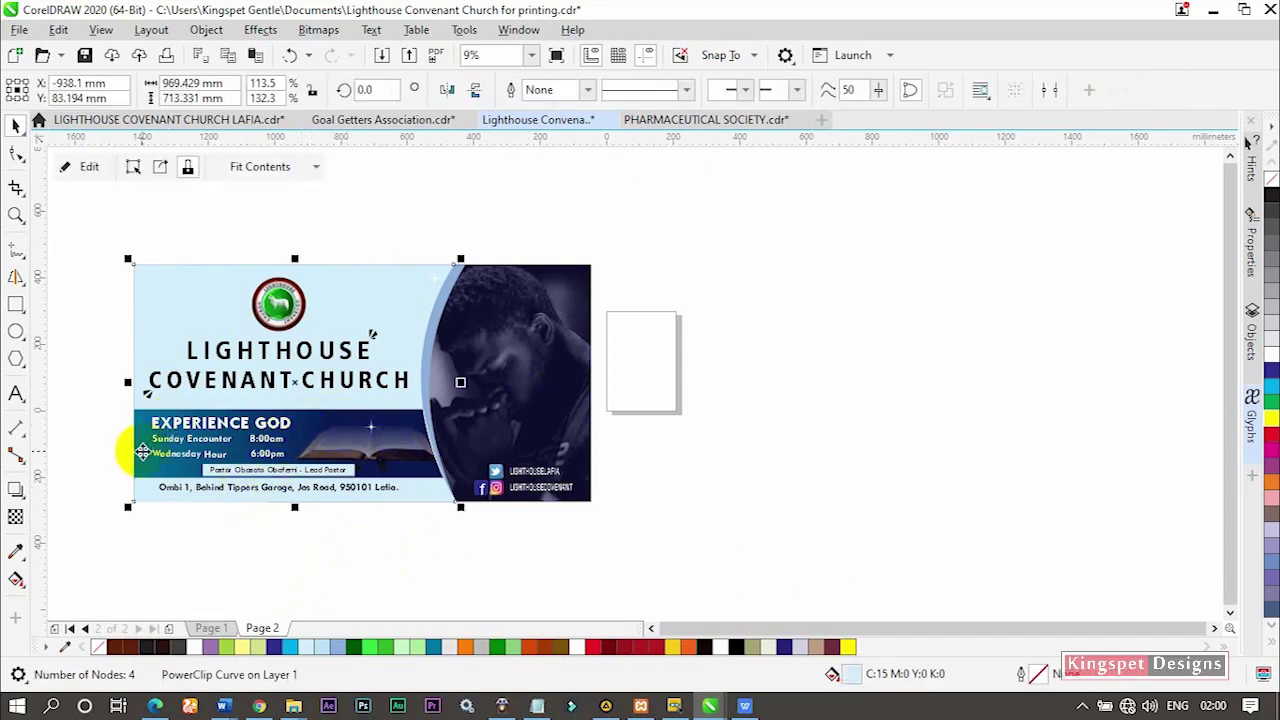
right_click(317, 434)
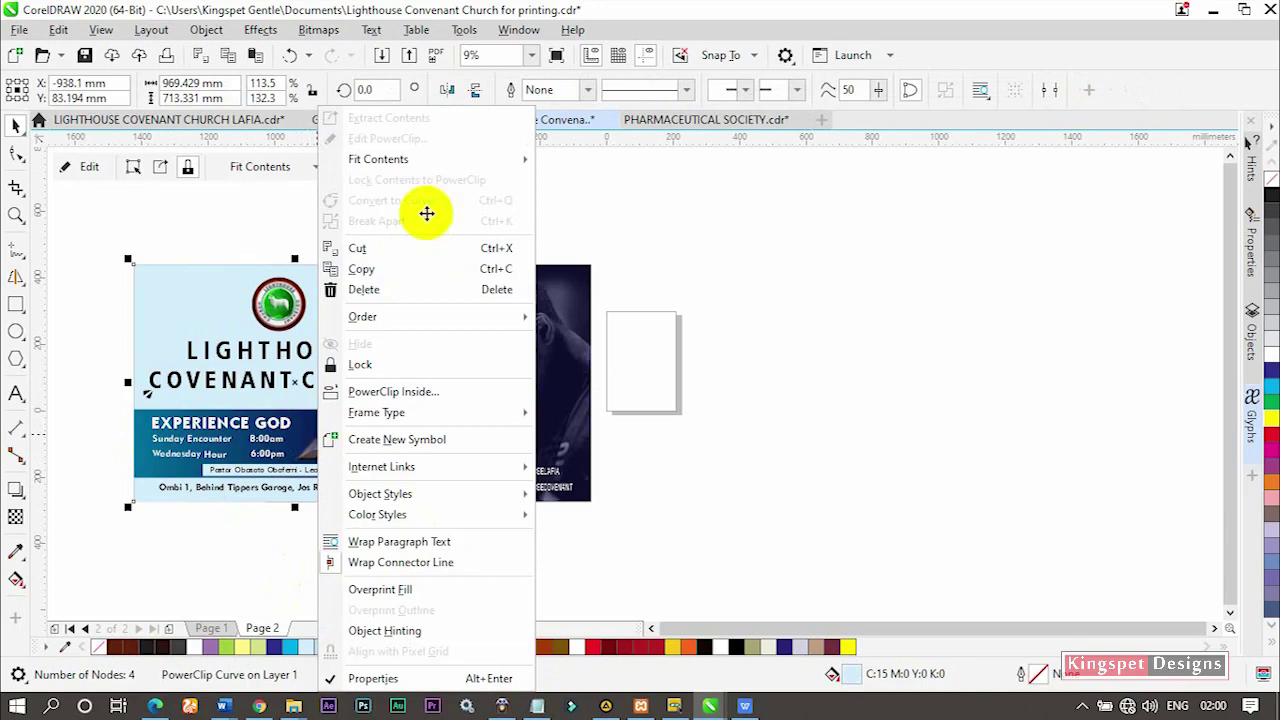
left_click(404, 140)
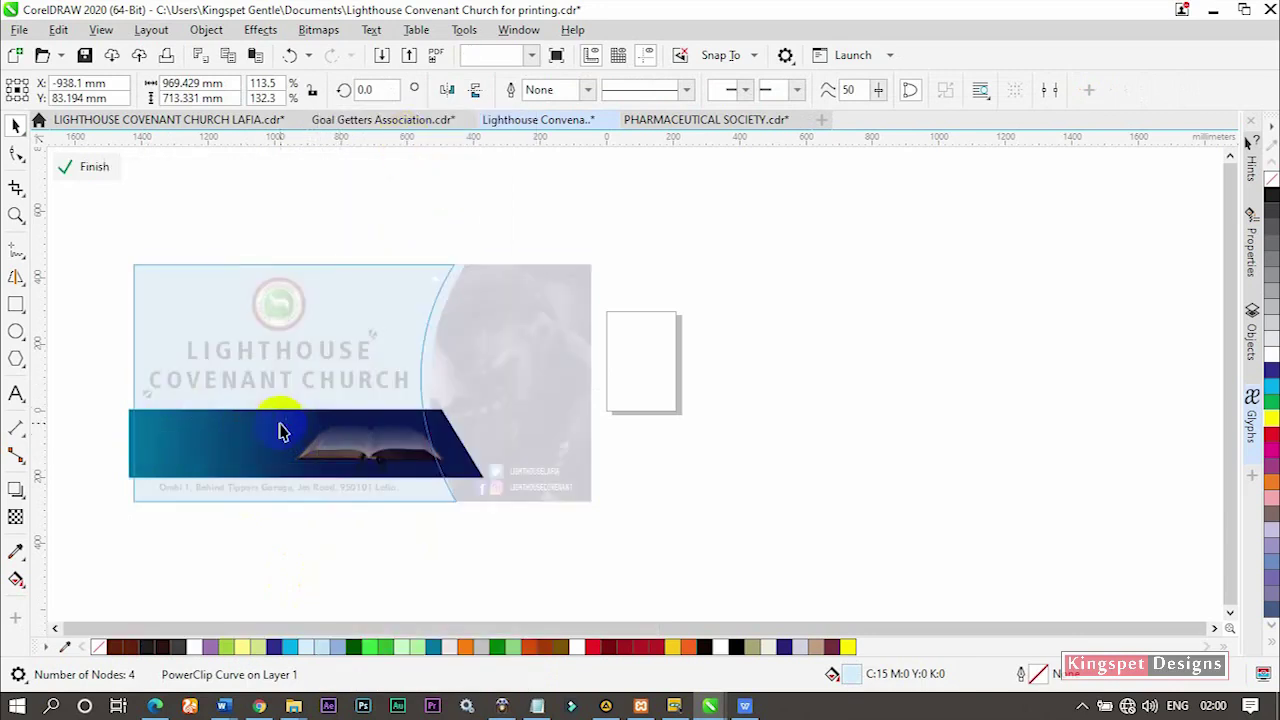
left_click(367, 456)
left_click(368, 455)
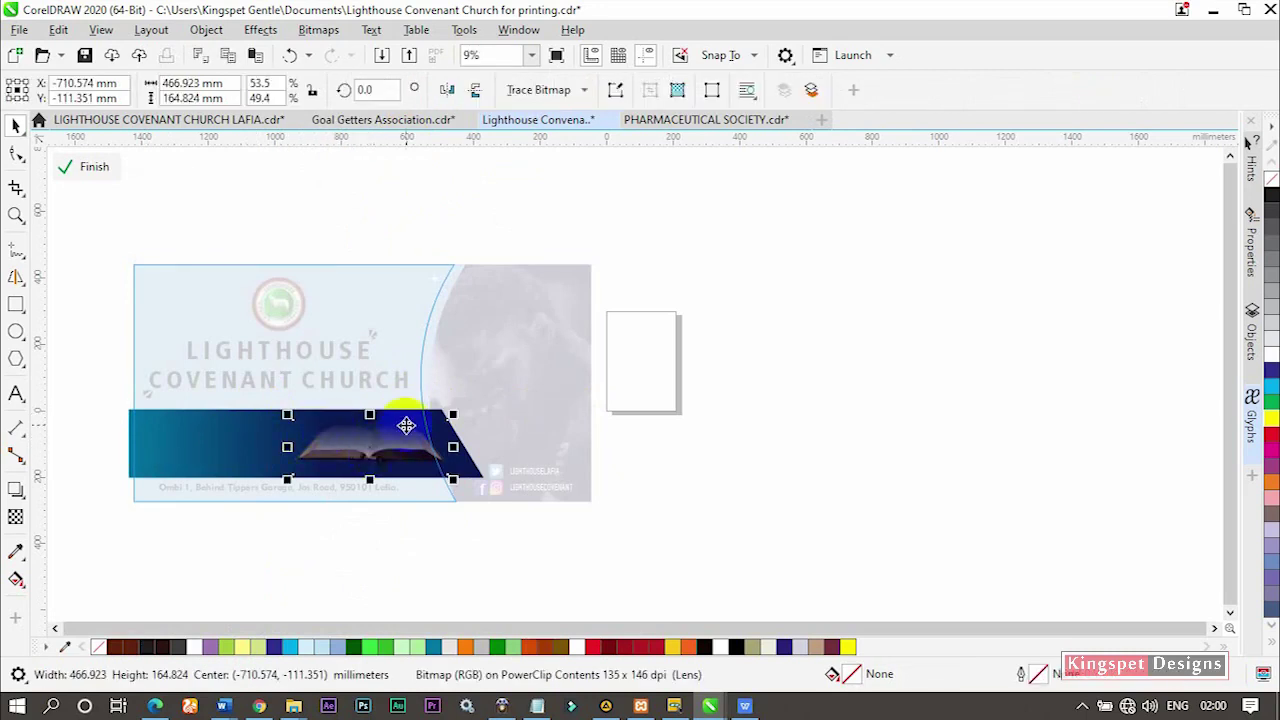
left_click(201, 447)
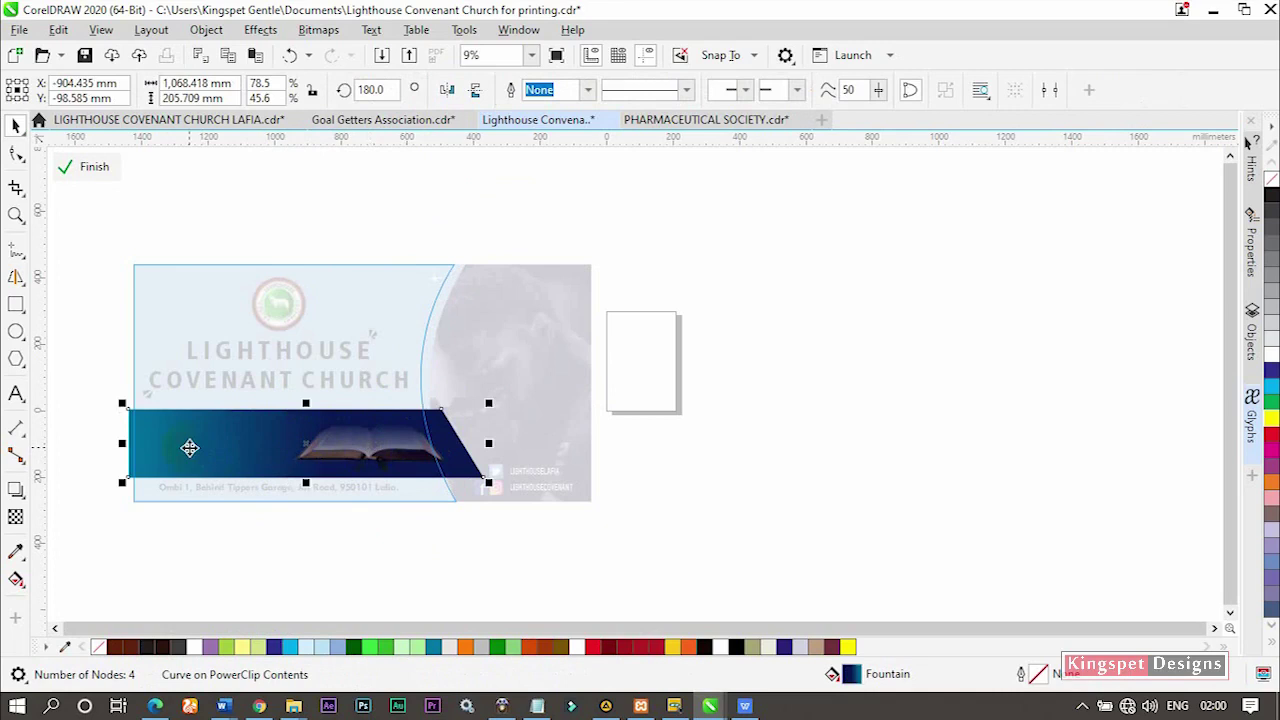
left_click(96, 167)
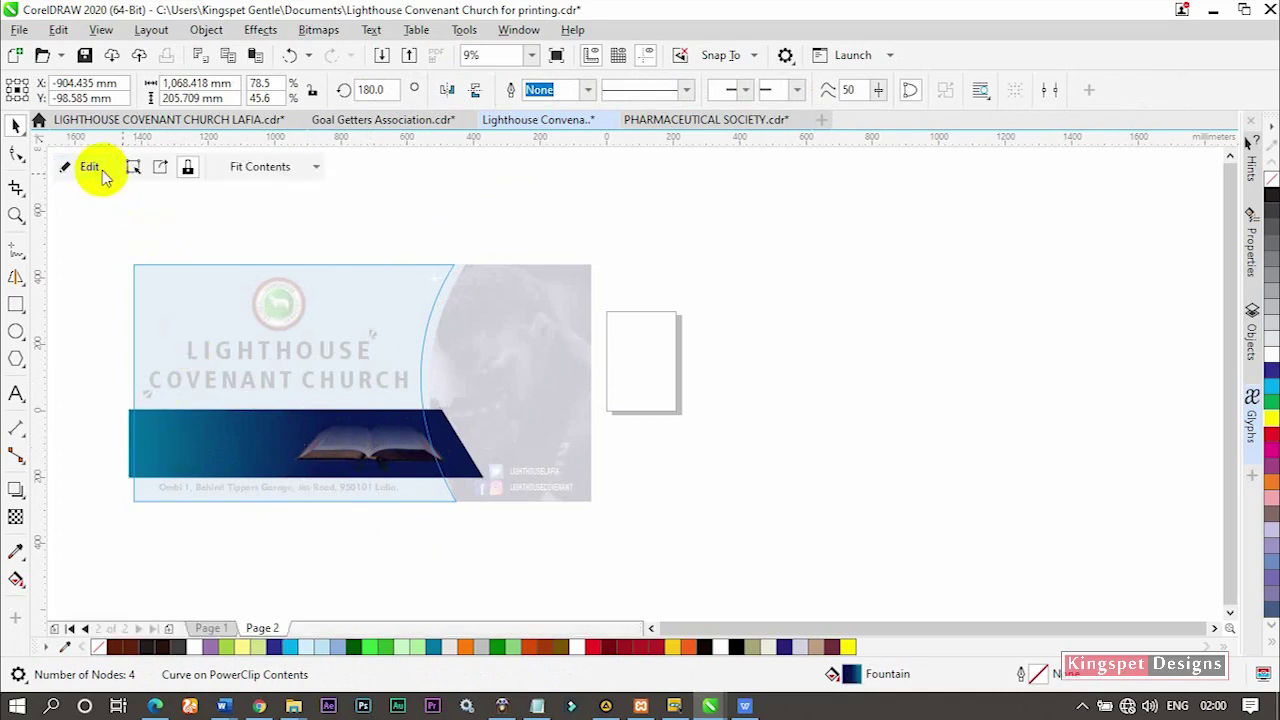
left_click(845, 259)
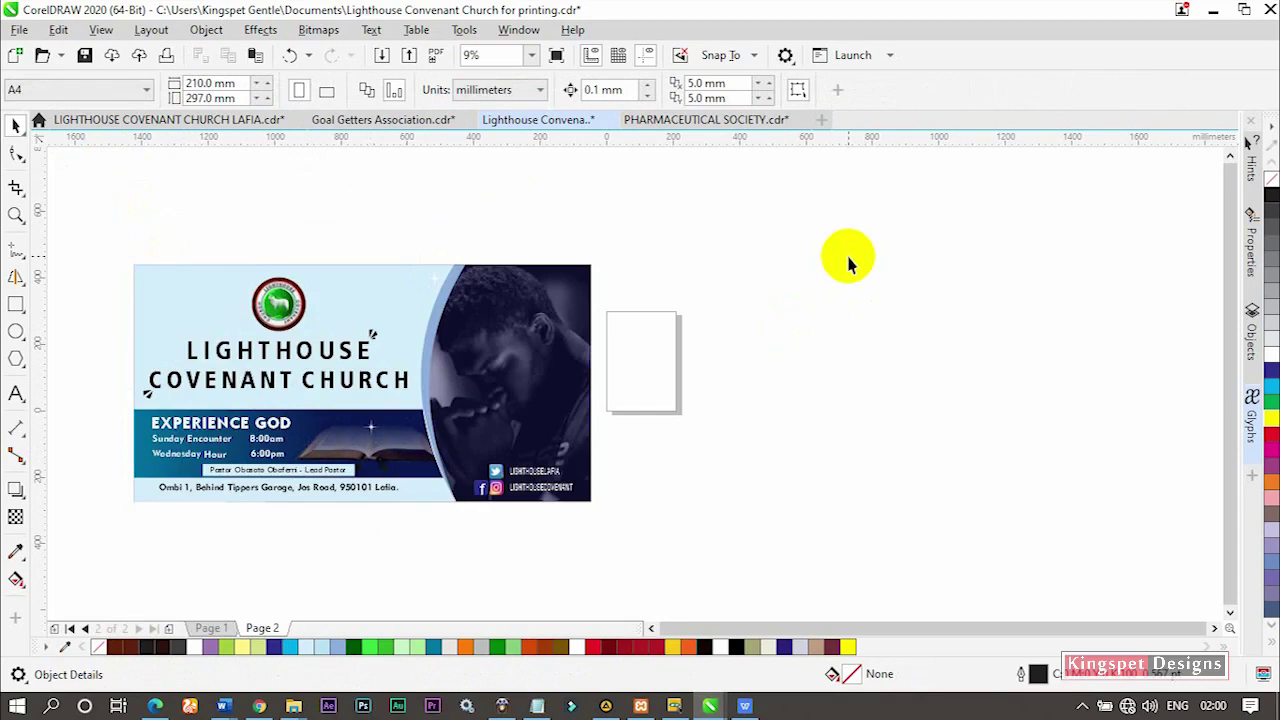
Select all objects that make up the church banner together.
left_click_drag(118, 242, 645, 557)
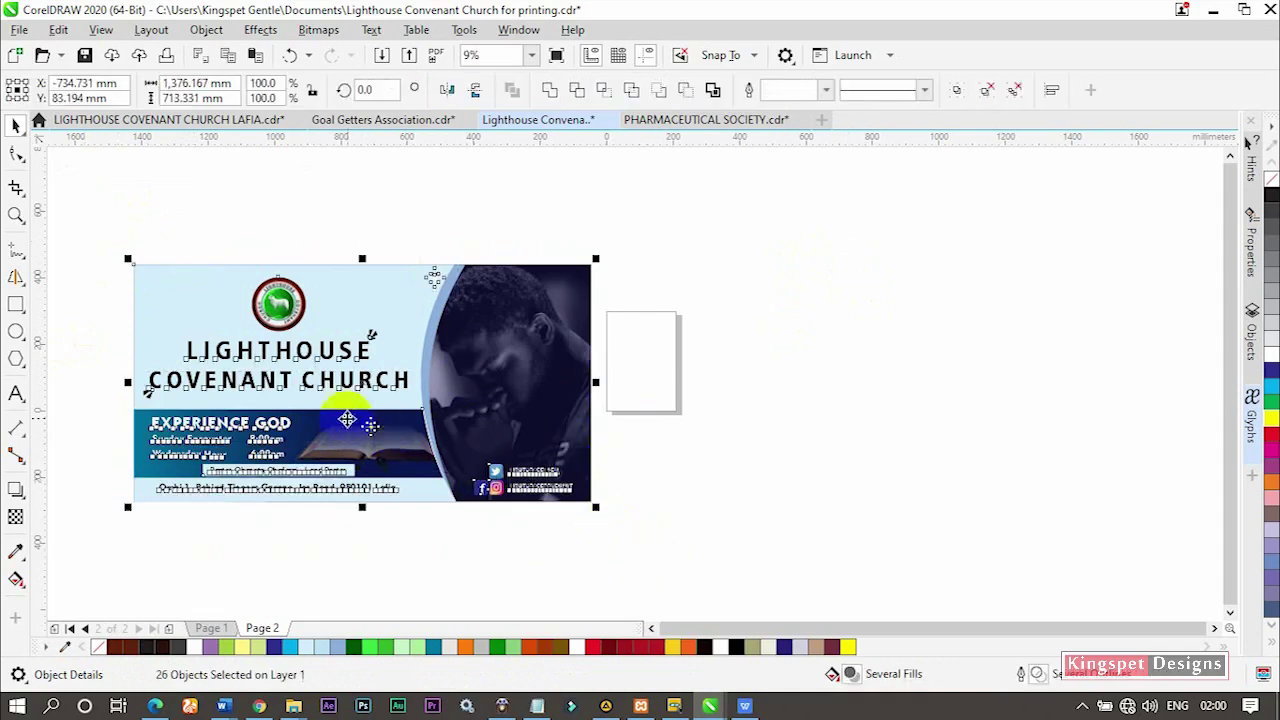
left_click(730, 395)
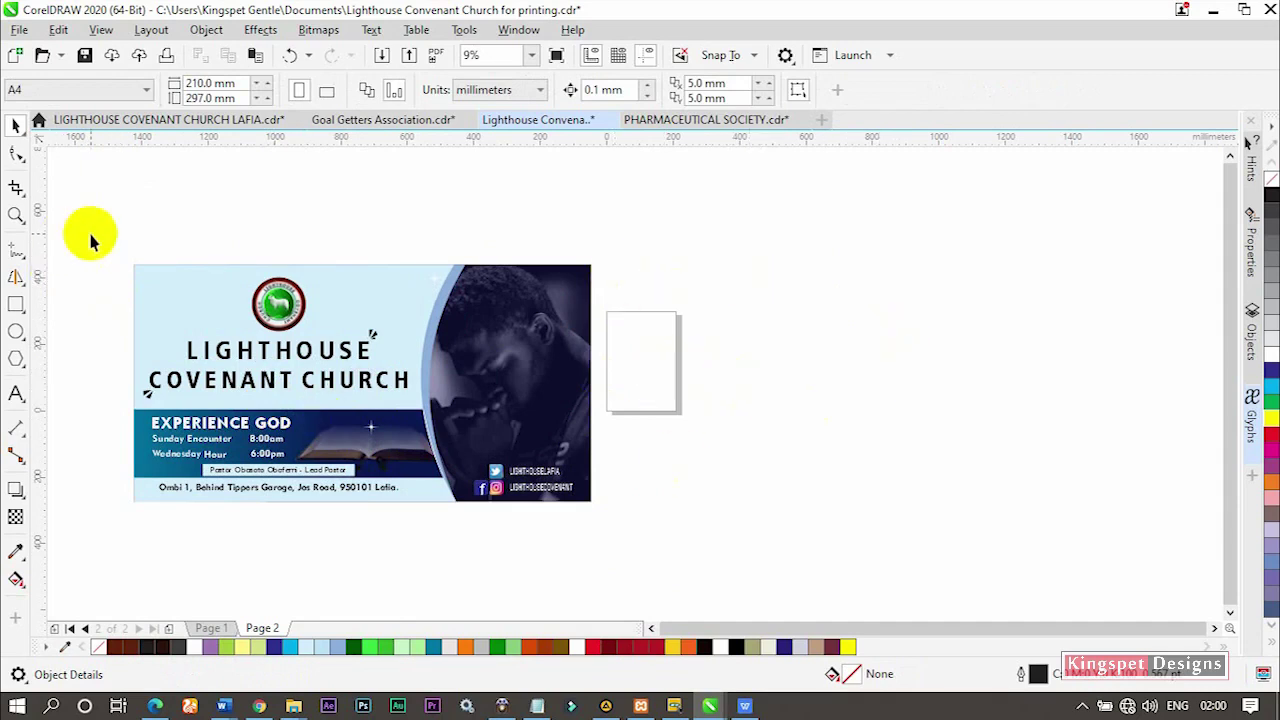
left_click_drag(116, 246, 686, 549)
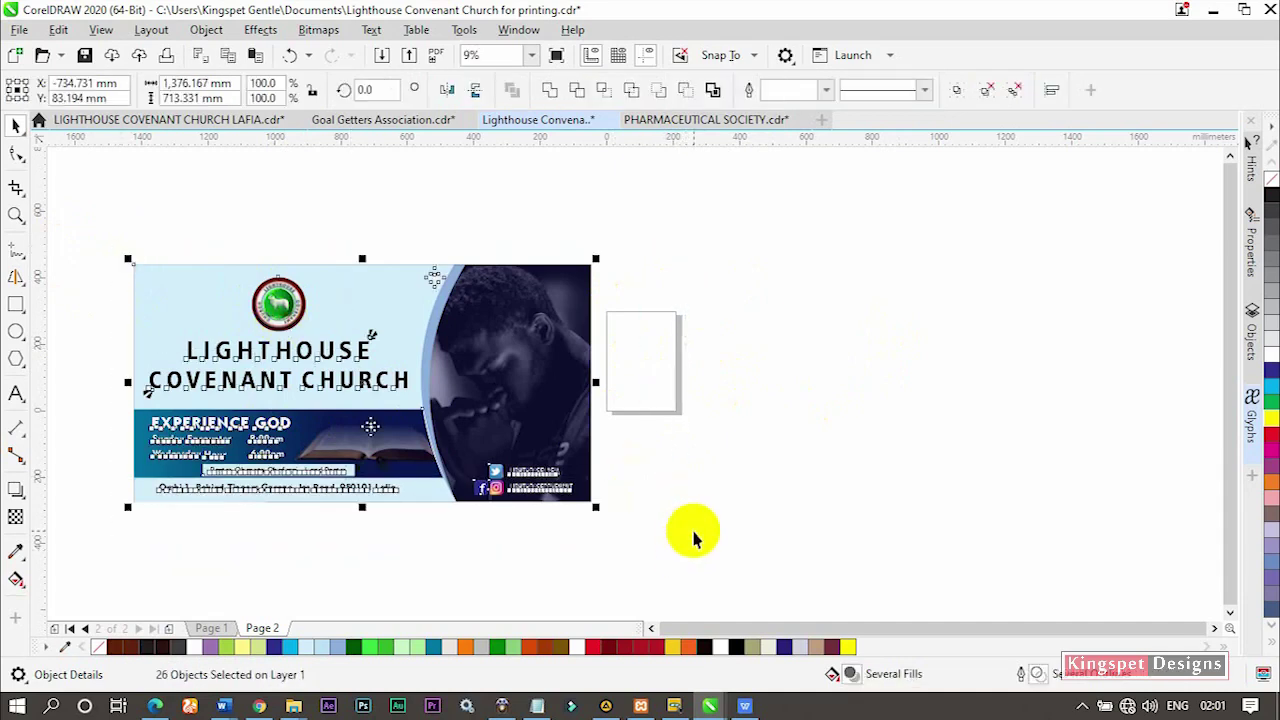
left_click(108, 258)
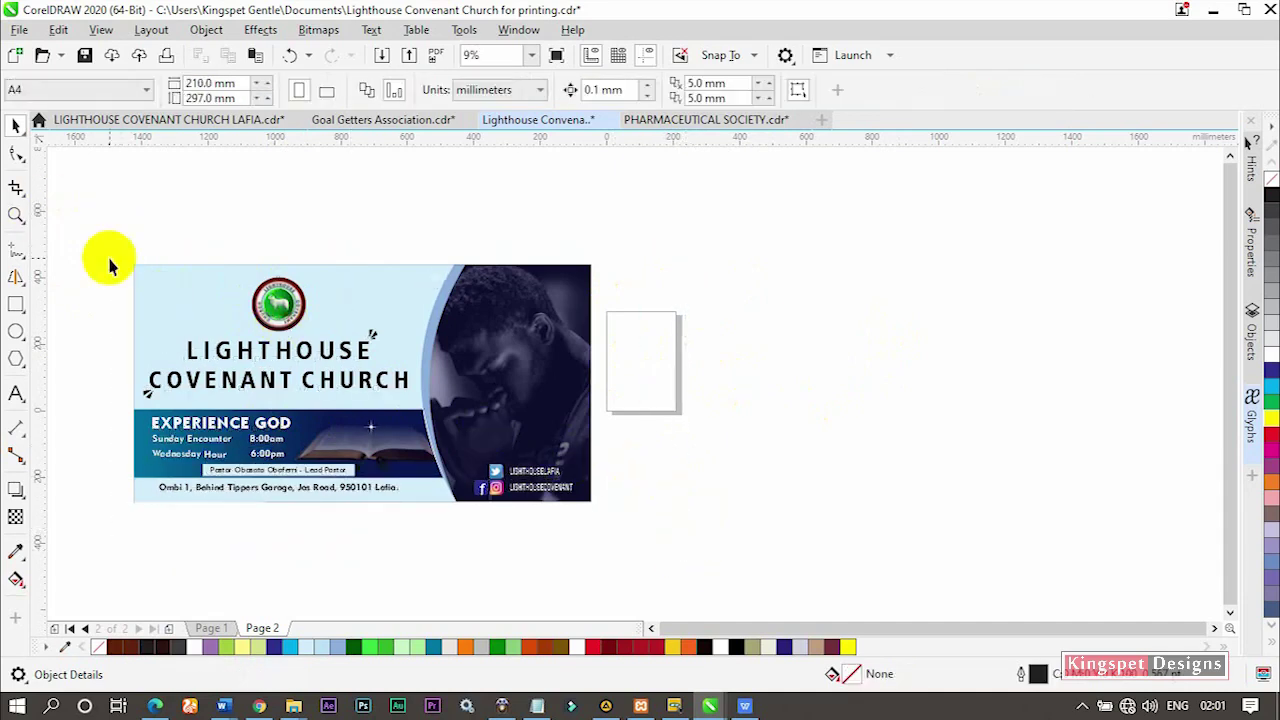
left_click_drag(111, 246, 652, 584)
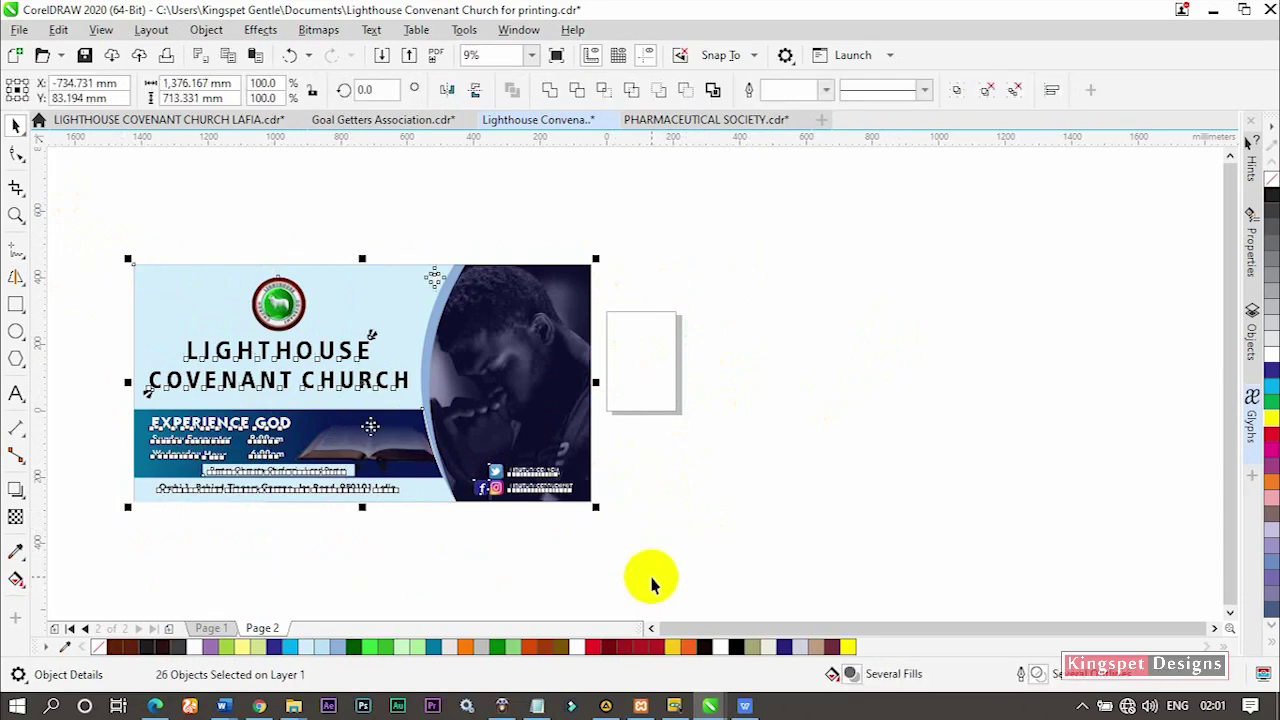
Duplicate the whole banner, place the copy in the empty area beyond the page, and undo both changes.
left_click(517, 383)
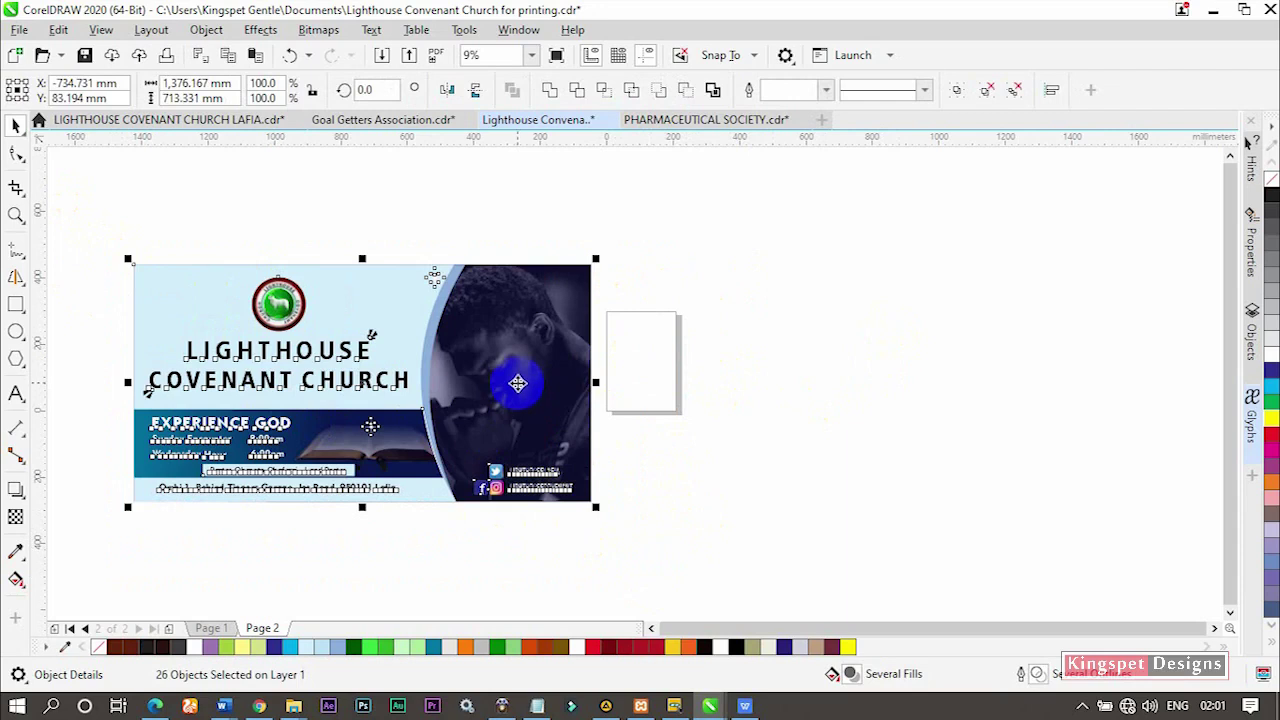
left_click(386, 372)
mouse_move(386, 372)
left_mouse_down()
mouse_move(434, 340)
mouse_move(443, 349)
mouse_move(445, 362)
mouse_move(337, 380)
mouse_move(360, 392)
mouse_move(380, 372)
mouse_move(366, 377)
mouse_move(903, 365)
left_mouse_up()
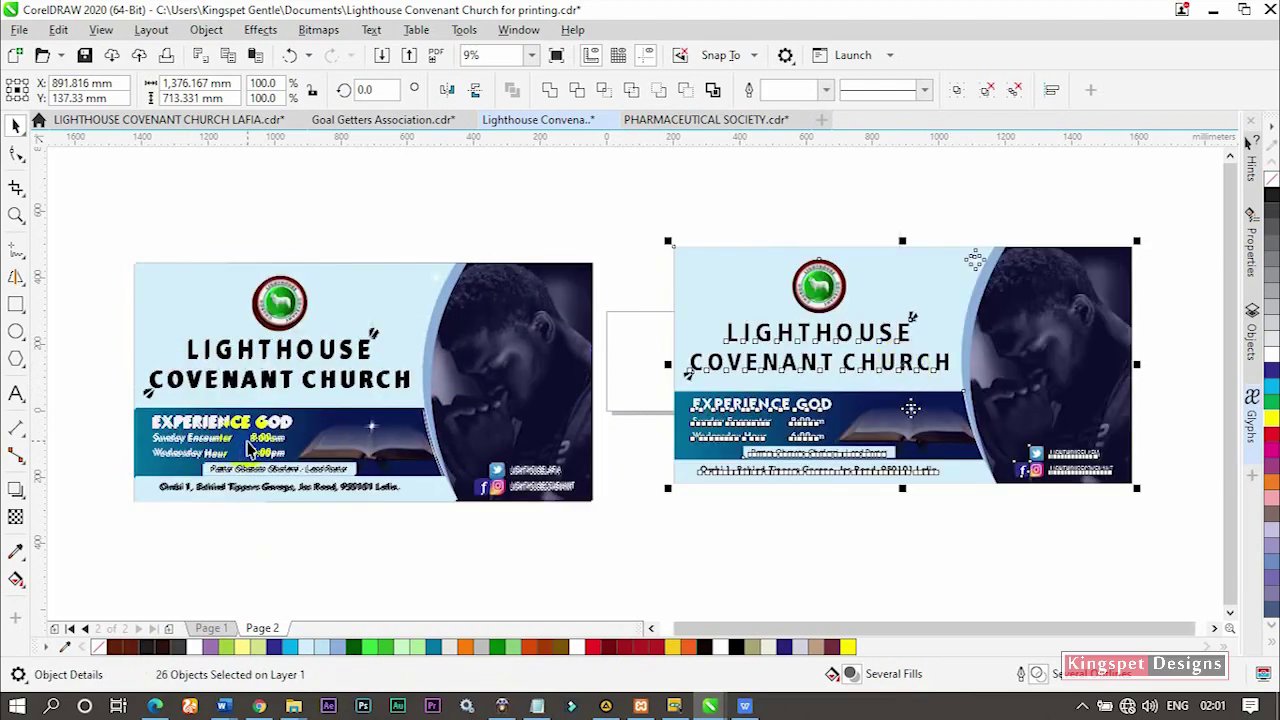
key("ctrl+z")
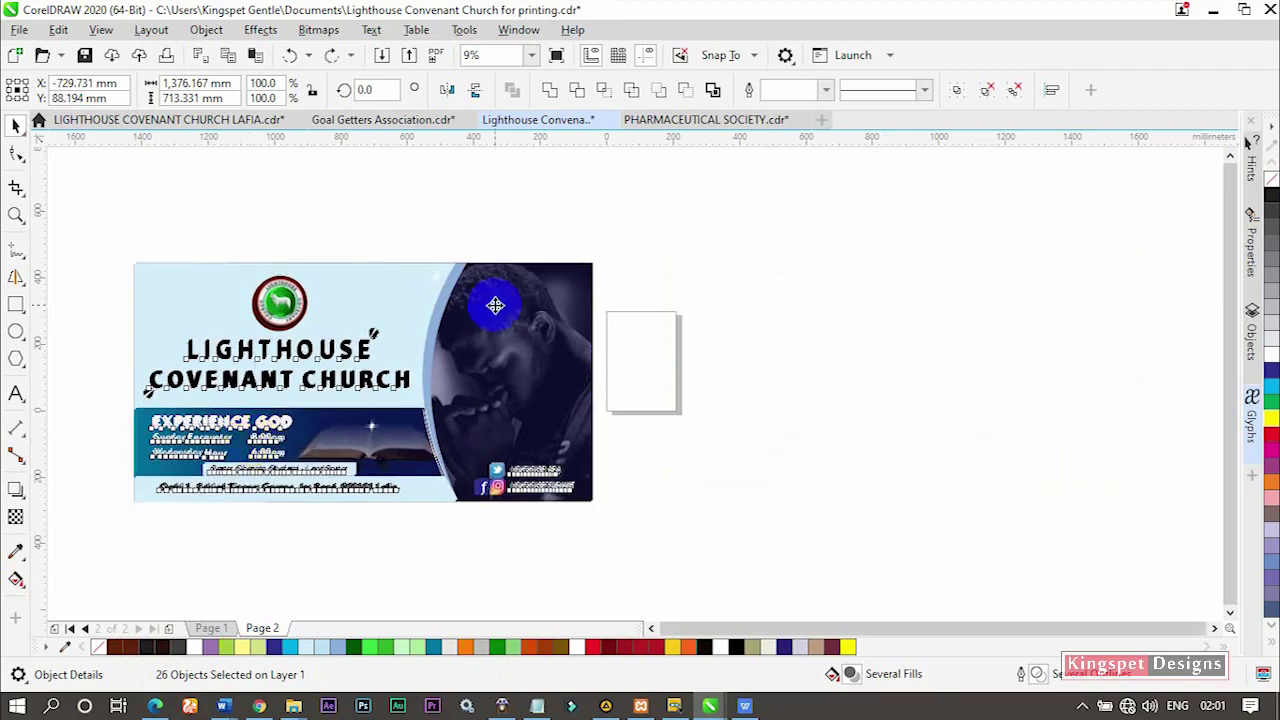
key("ctrl+z")
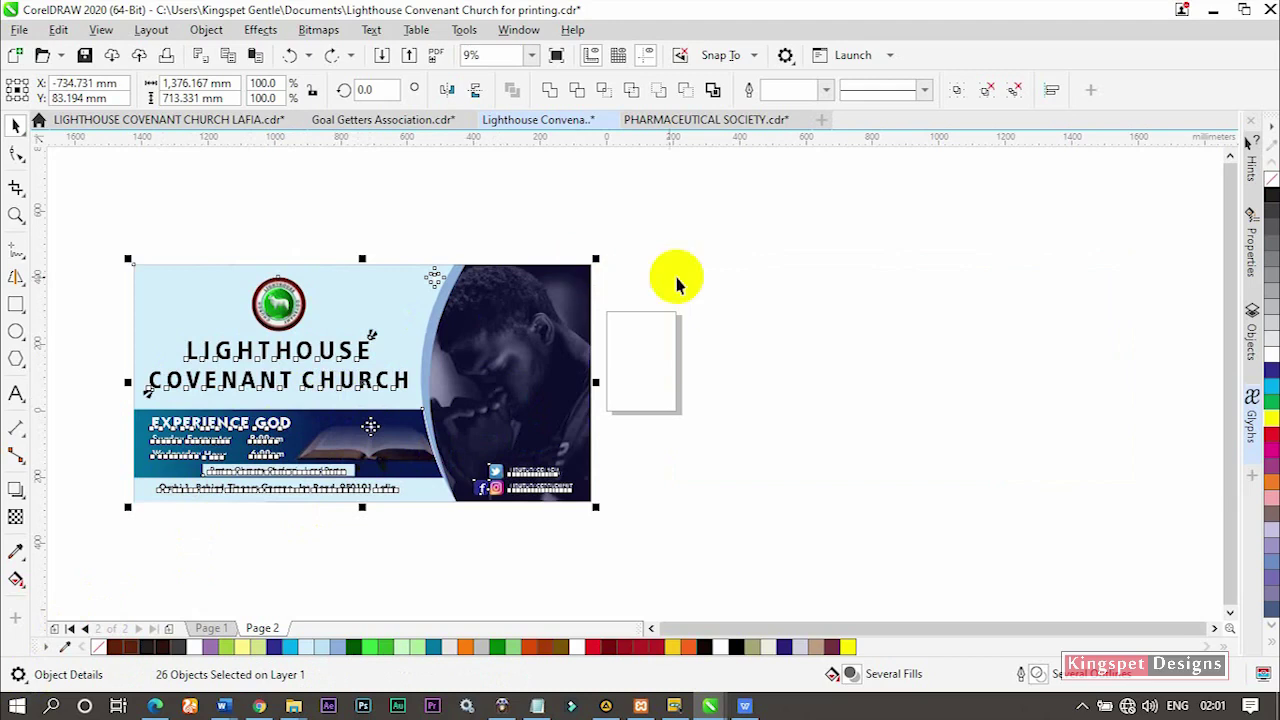
Select the complete church banner with all of its objects again.
left_click_drag(677, 220, 66, 575)
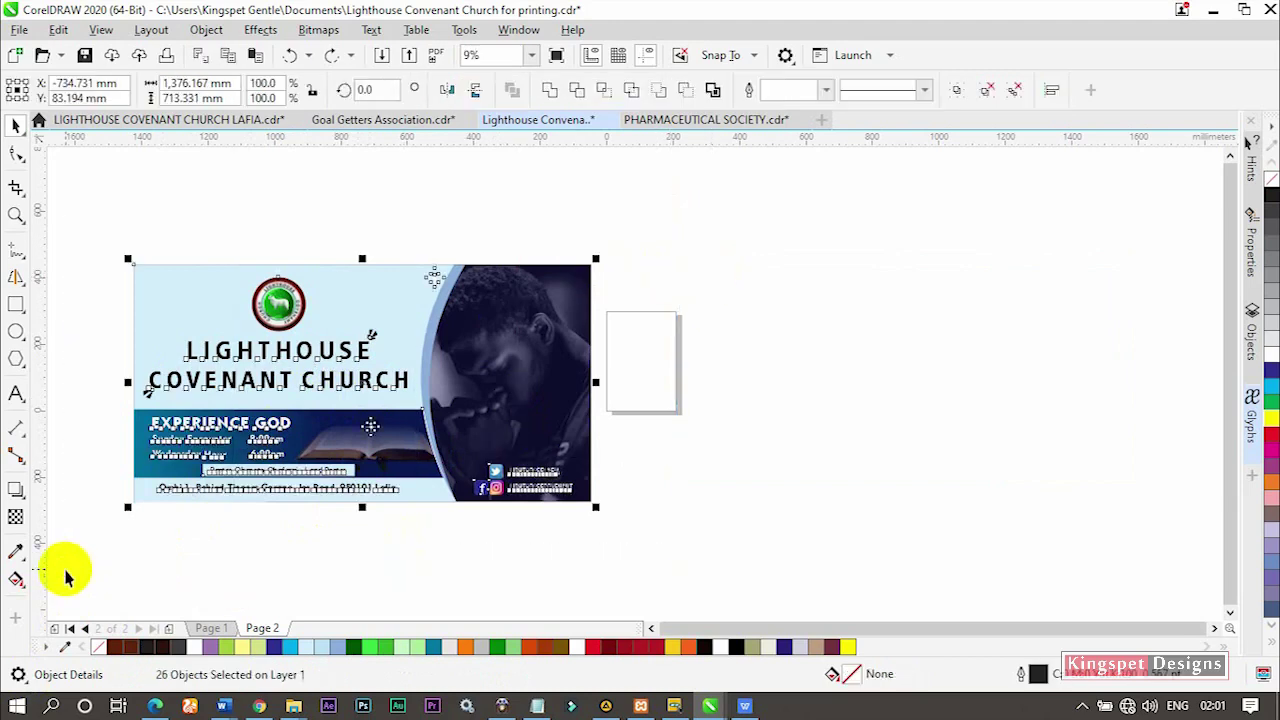
left_click(508, 391)
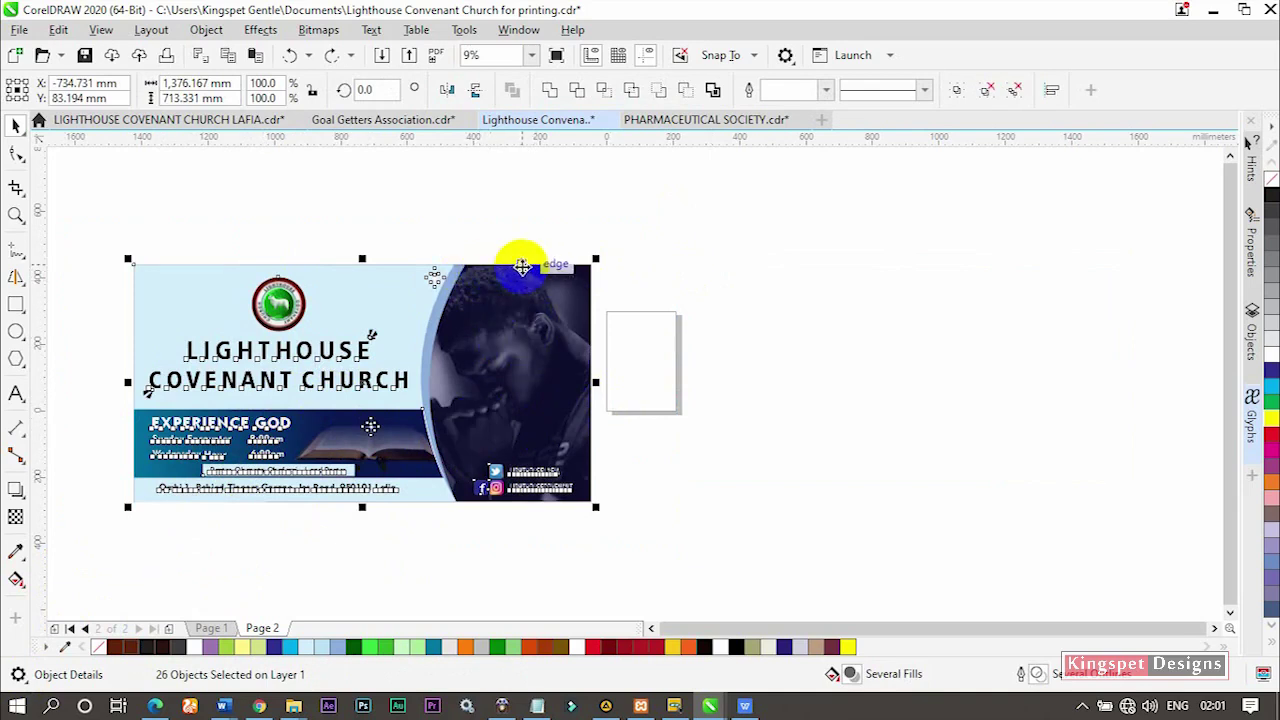
left_click(414, 243)
left_click_drag(414, 243, 460, 316)
mouse_move(434, 274)
left_mouse_down()
mouse_move(491, 266)
mouse_move(487, 285)
mouse_move(457, 277)
left_mouse_up()
left_click_drag(114, 234, 615, 539)
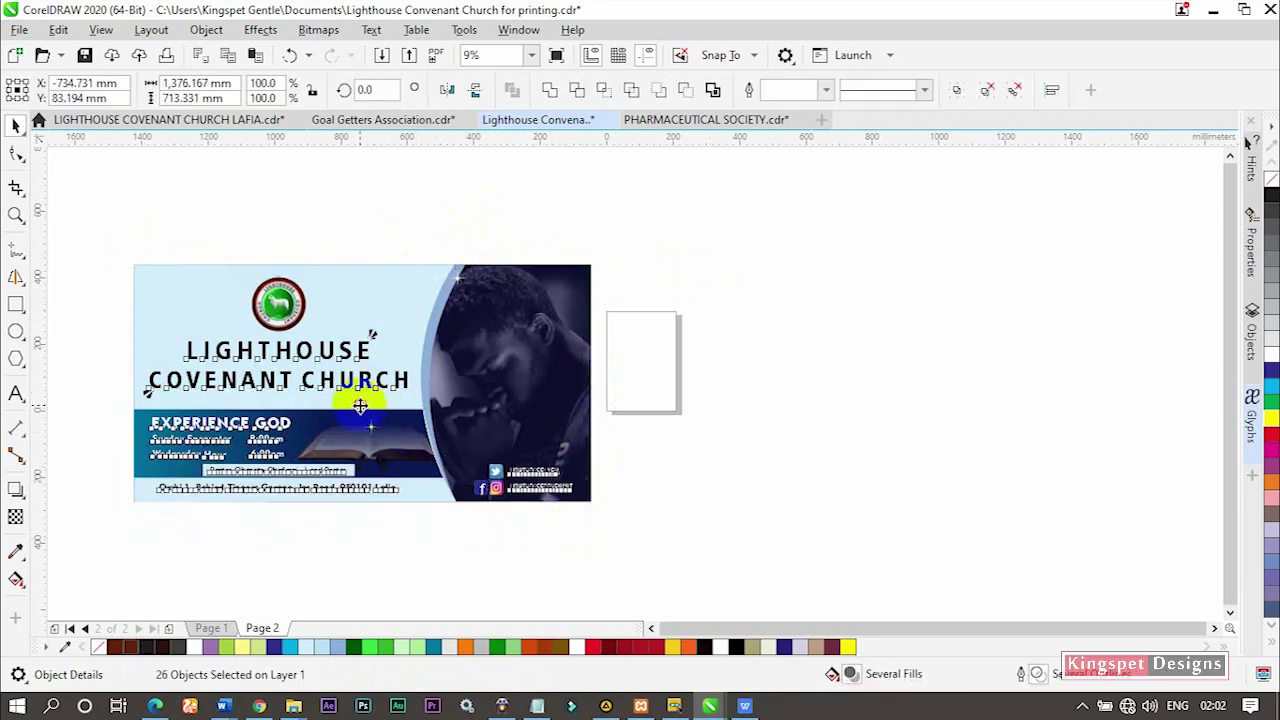
Place a duplicate of the whole banner level with the original, about 1,705 mm to its right beyond the page, and clear the selection.
left_click_drag(362, 405, 938, 442)
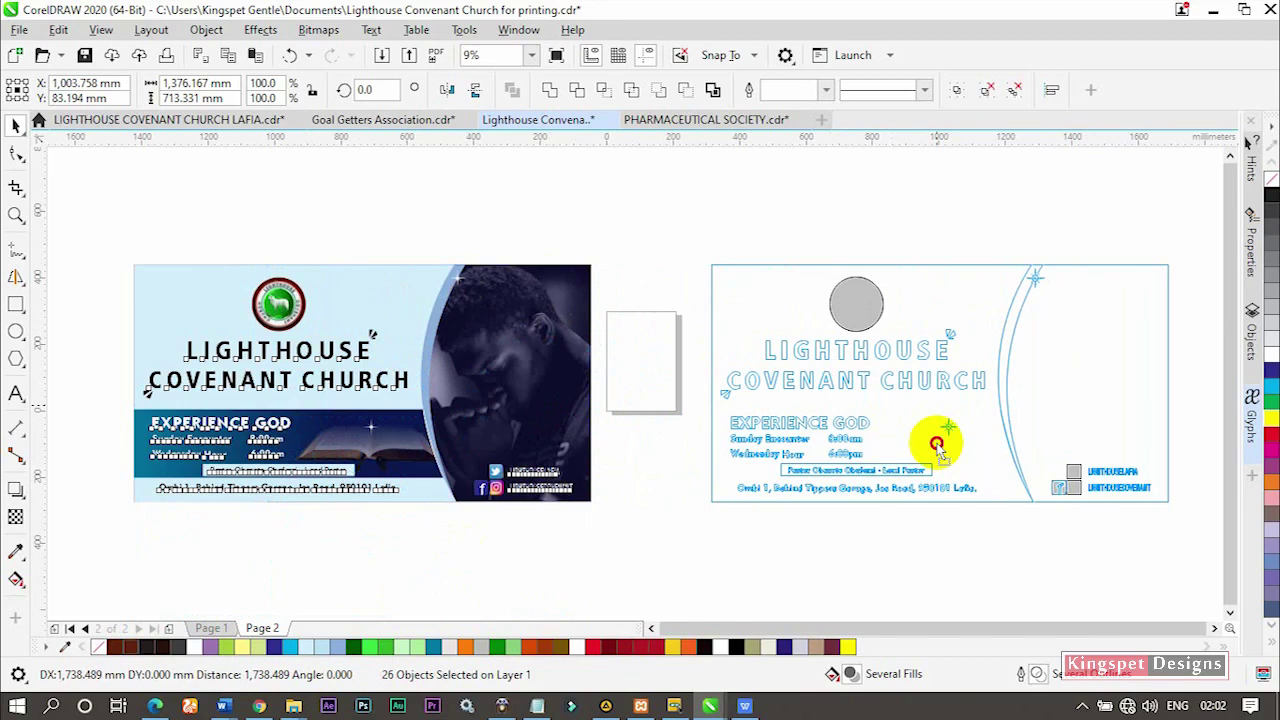
left_click_drag(938, 446, 921, 489)
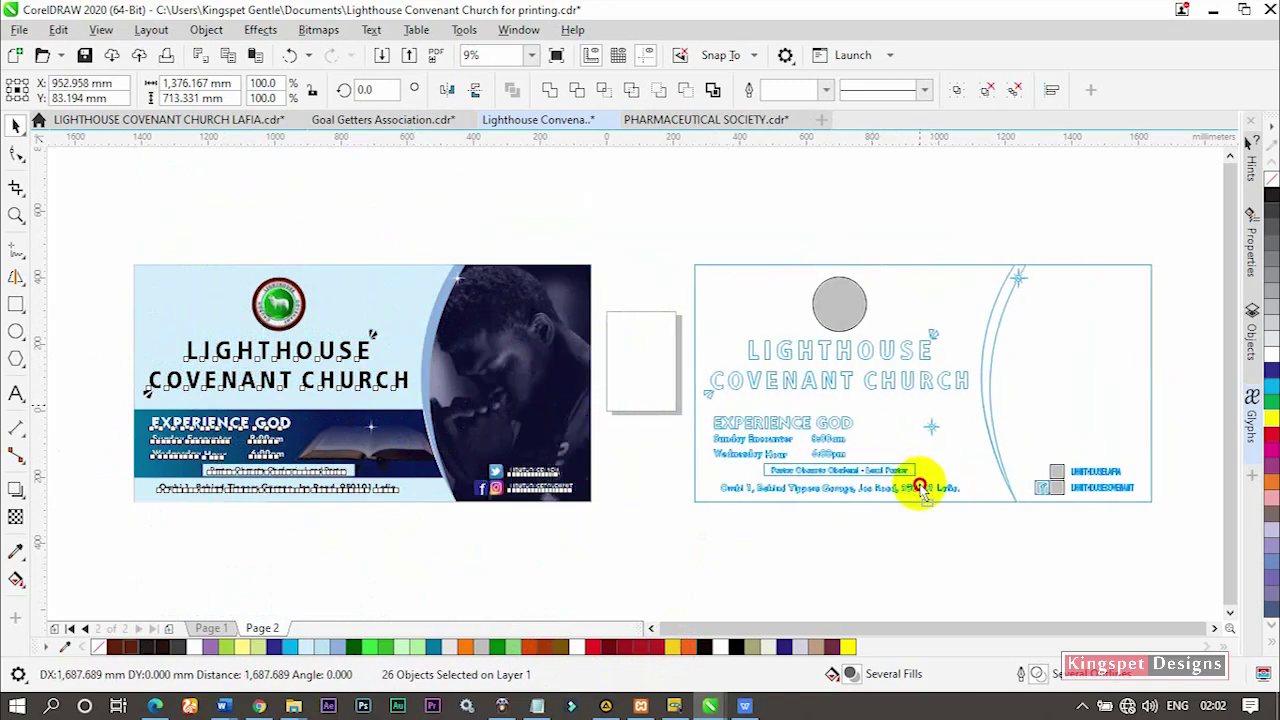
left_click_drag(921, 489, 927, 543)
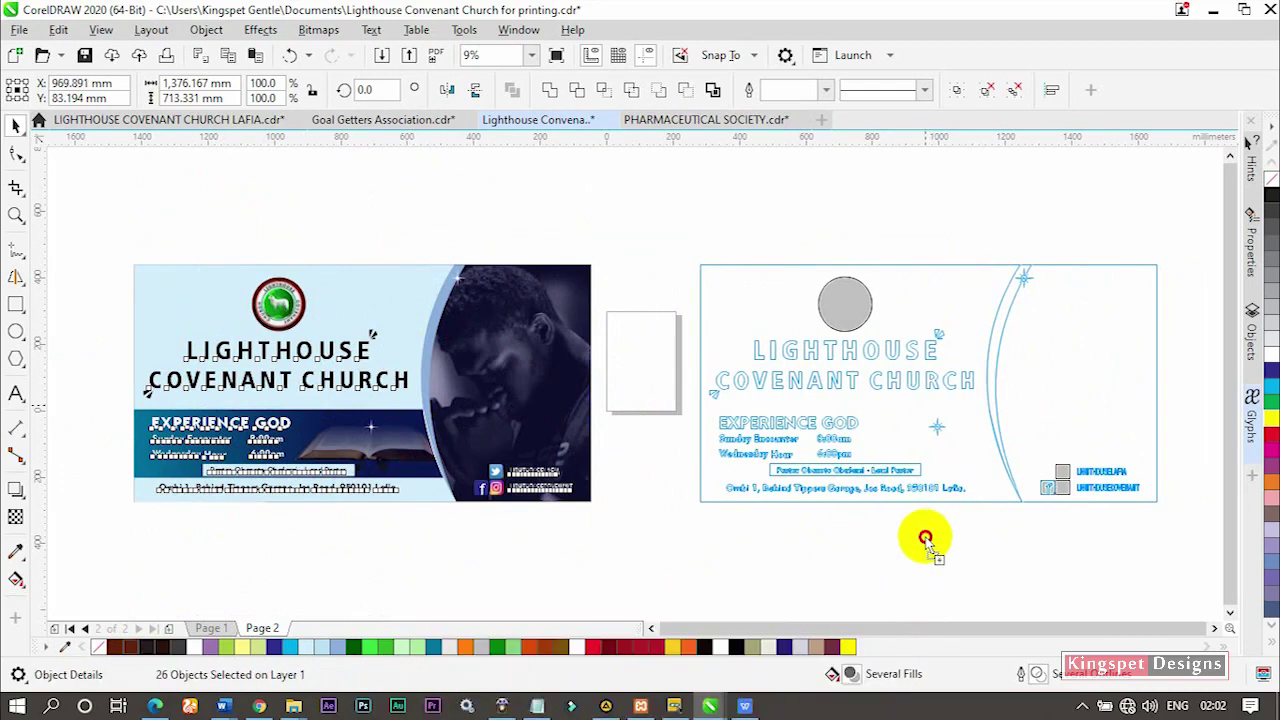
left_click_drag(926, 541, 926, 541)
key("ctrl")
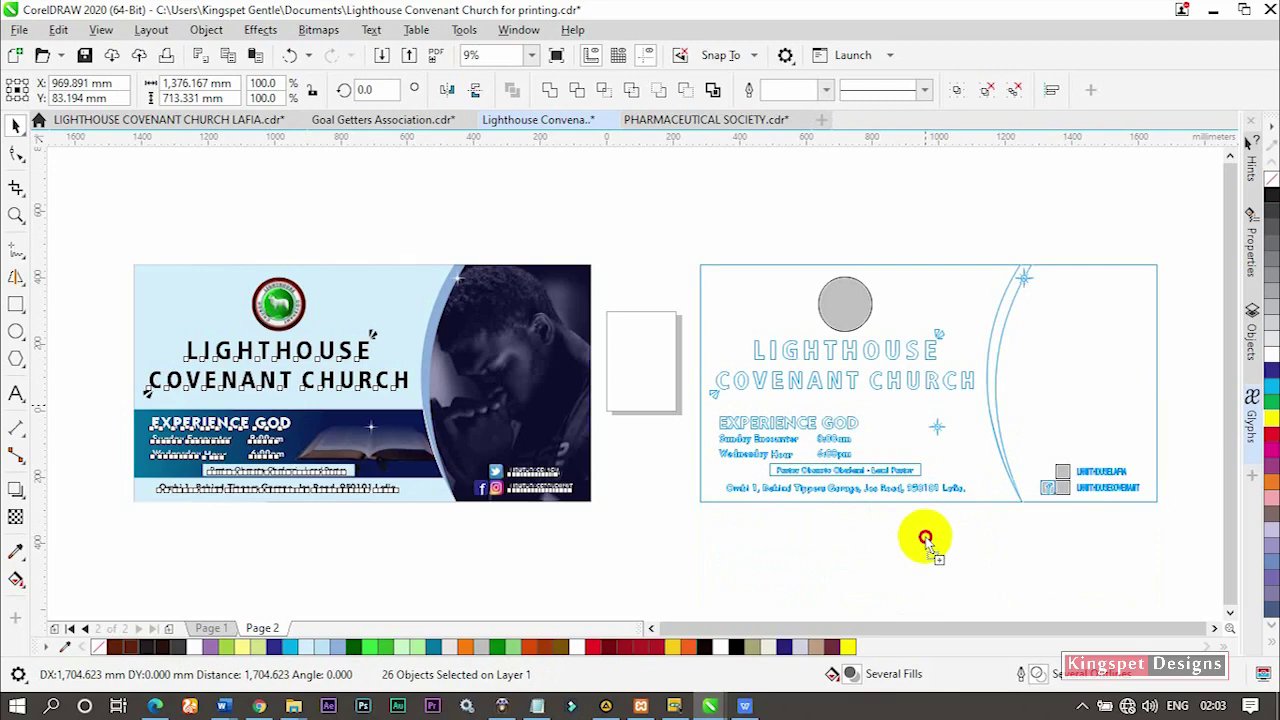
left_click_drag(926, 540, 925, 405)
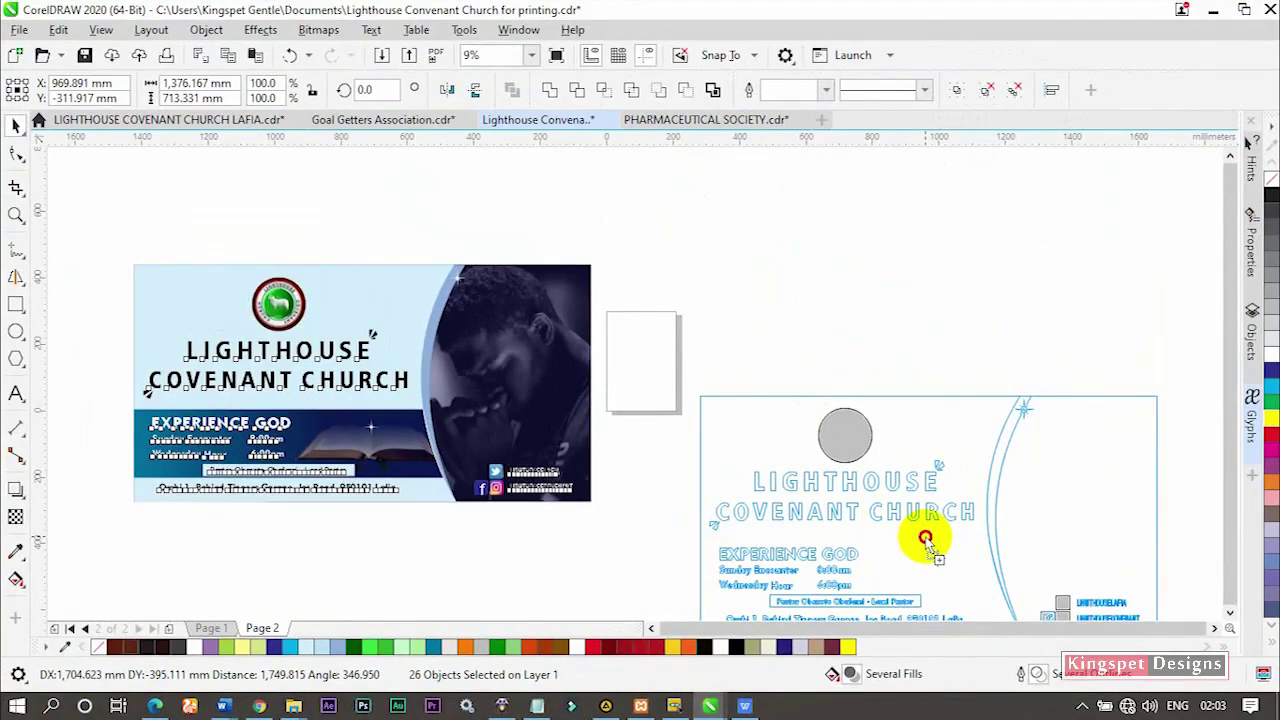
key("ctrl")
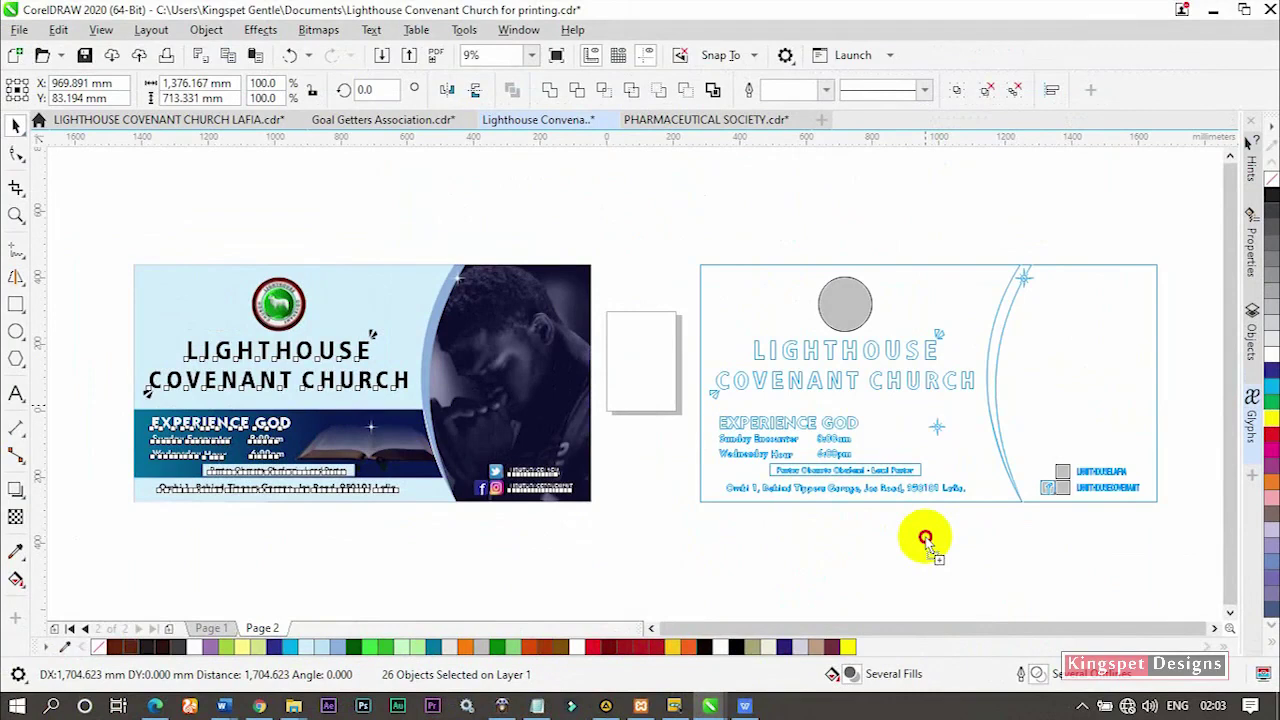
left_click_drag(925, 540, 925, 543)
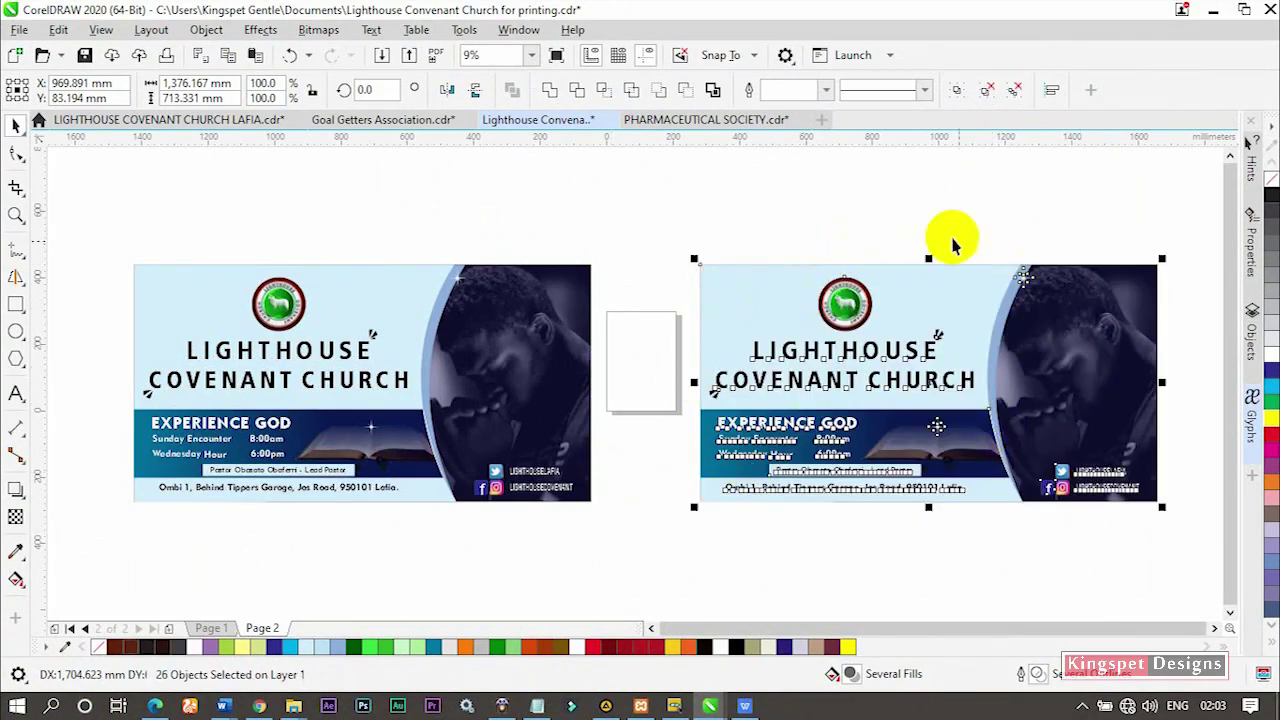
left_click(915, 215)
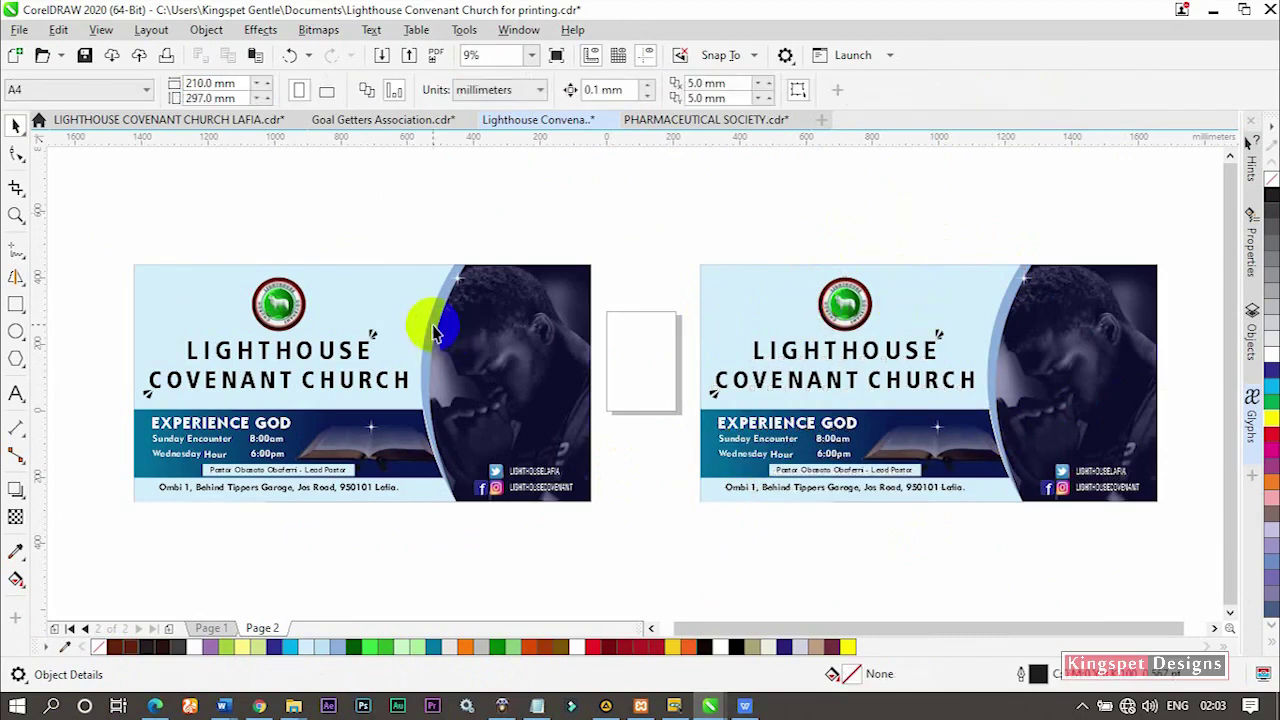
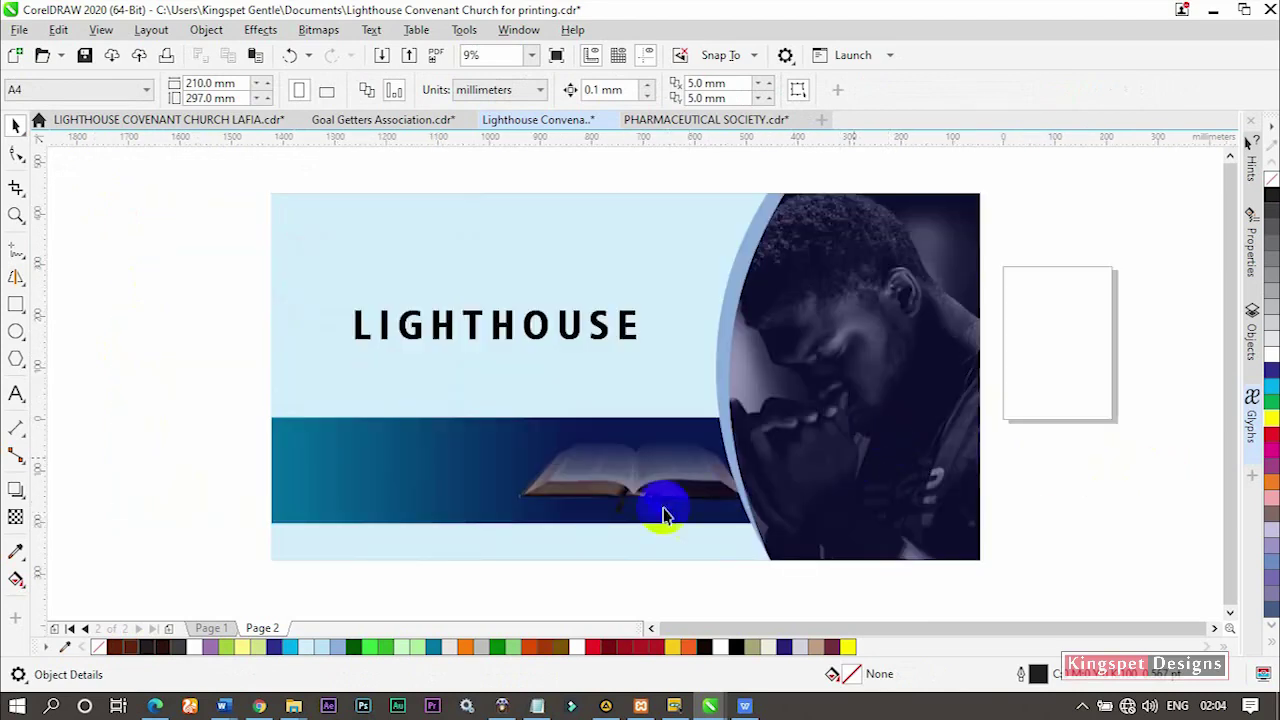
Recolor the book-side end of the clipped gradient band's fountain fill in the original banner to dark red.
left_click(290, 520)
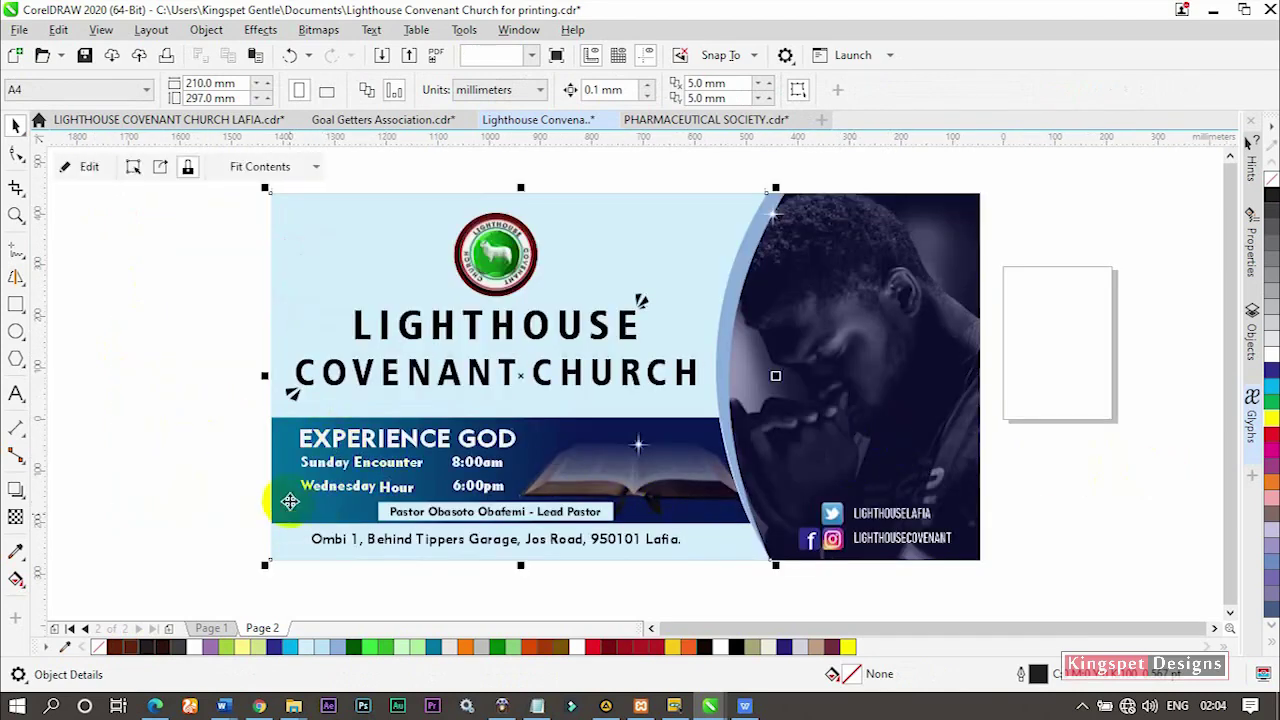
left_click(315, 512)
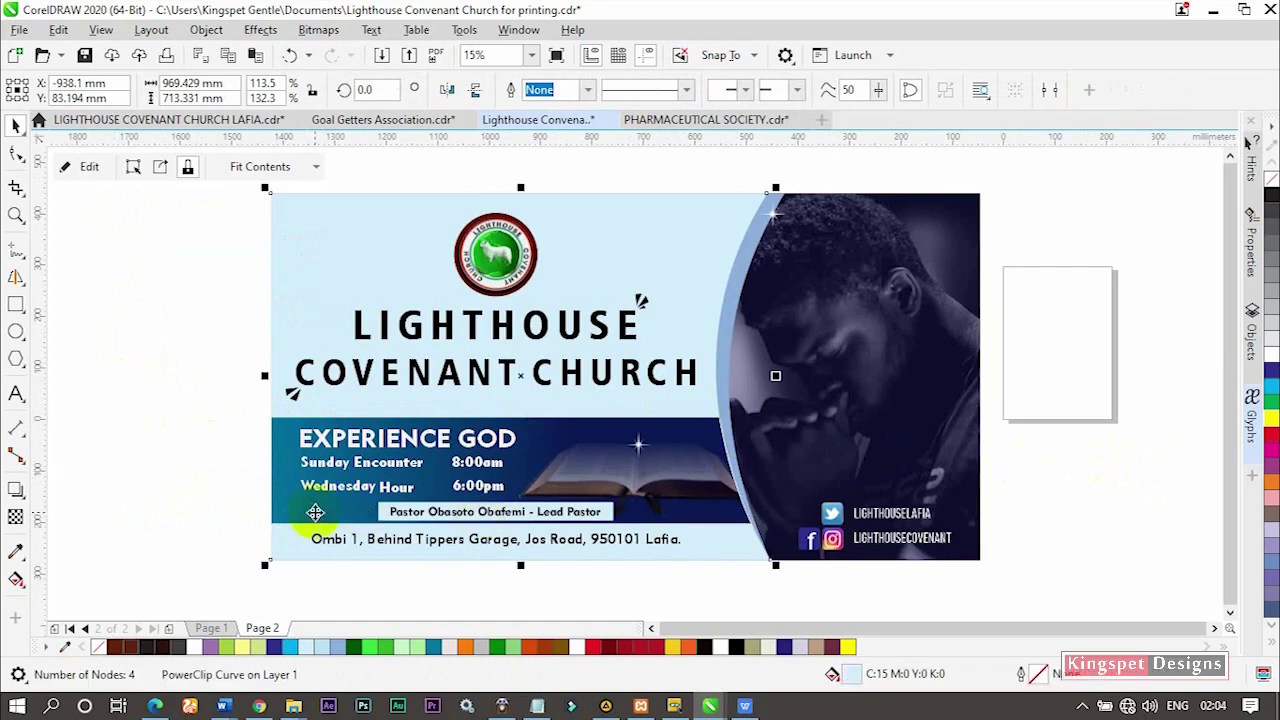
left_click(678, 458)
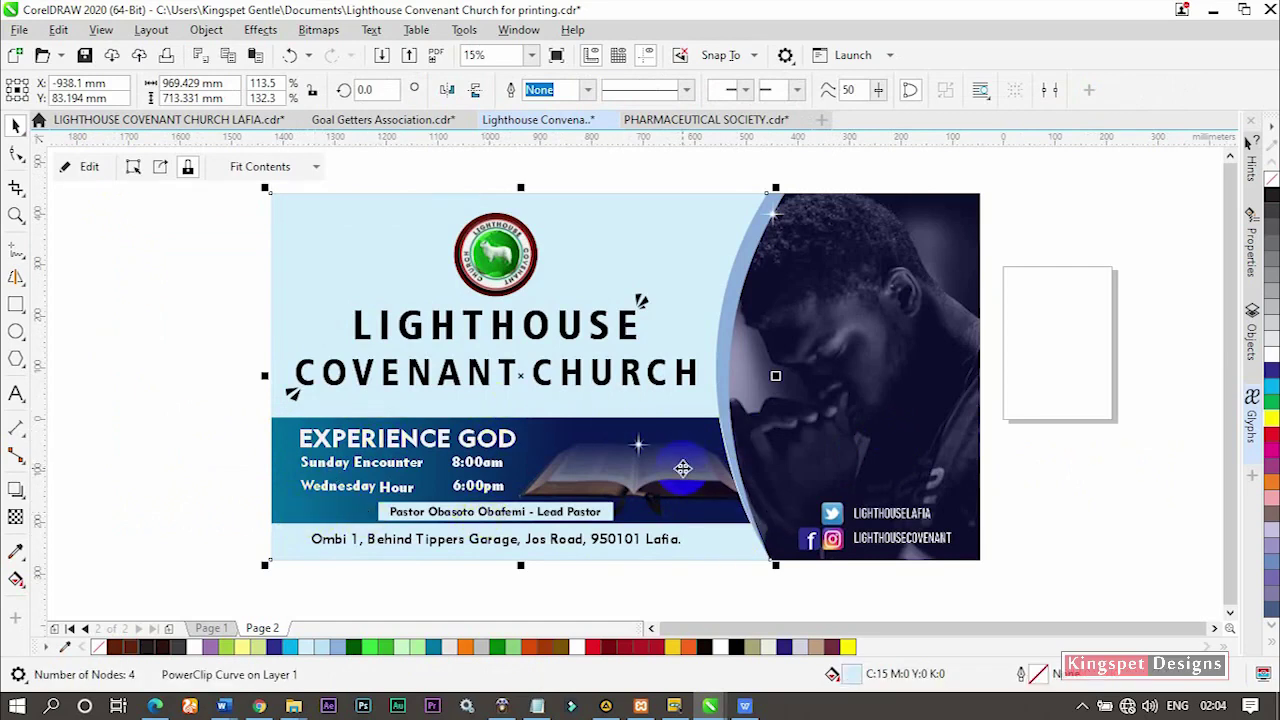
left_click(149, 458)
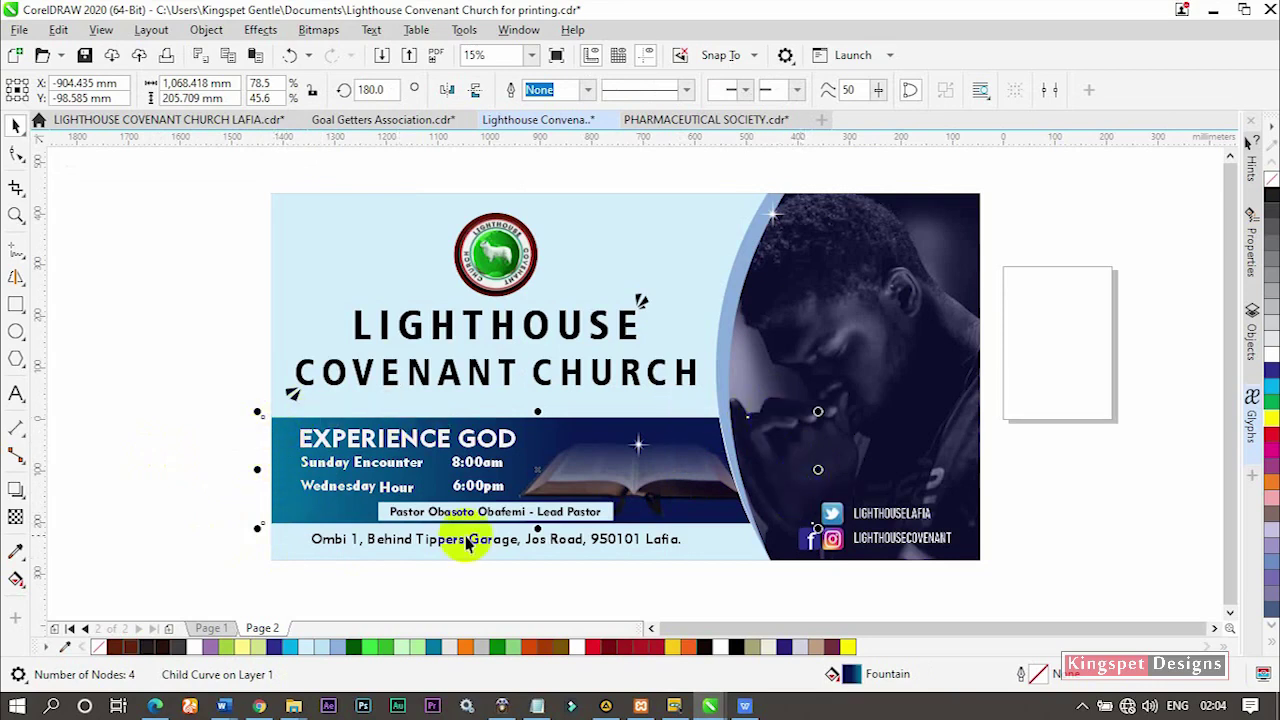
left_click(17, 582)
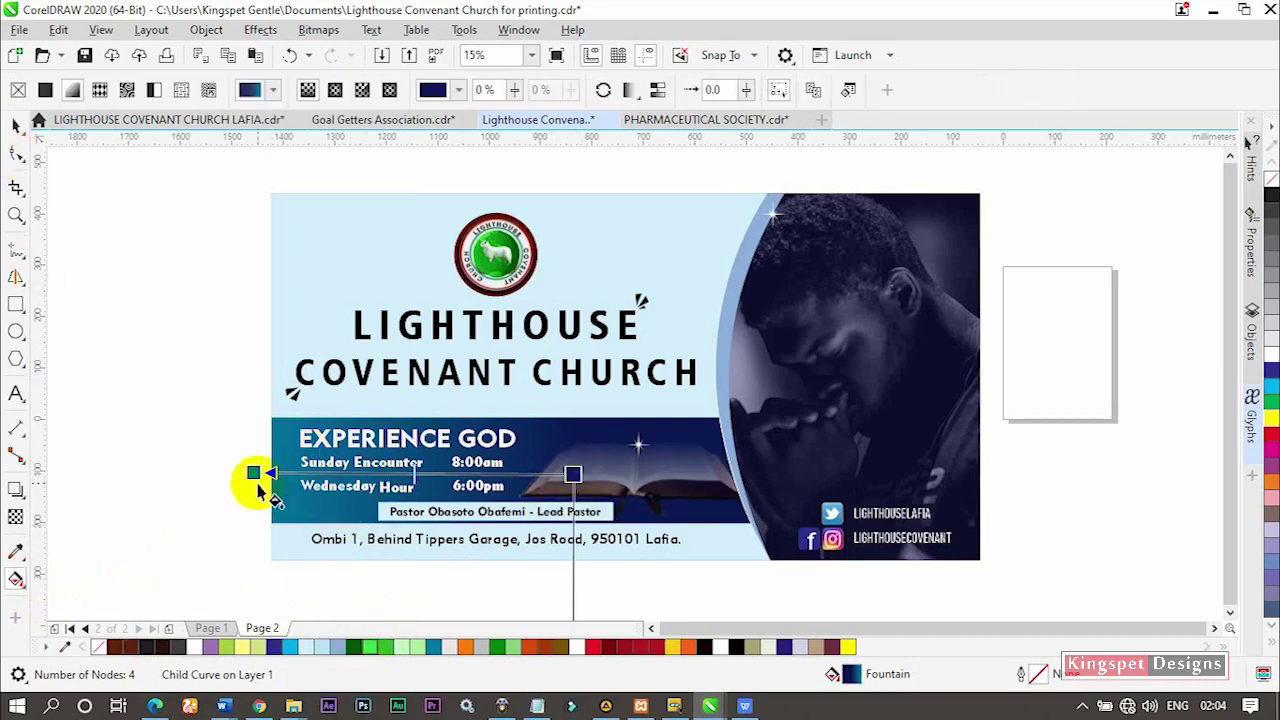
left_click(573, 474)
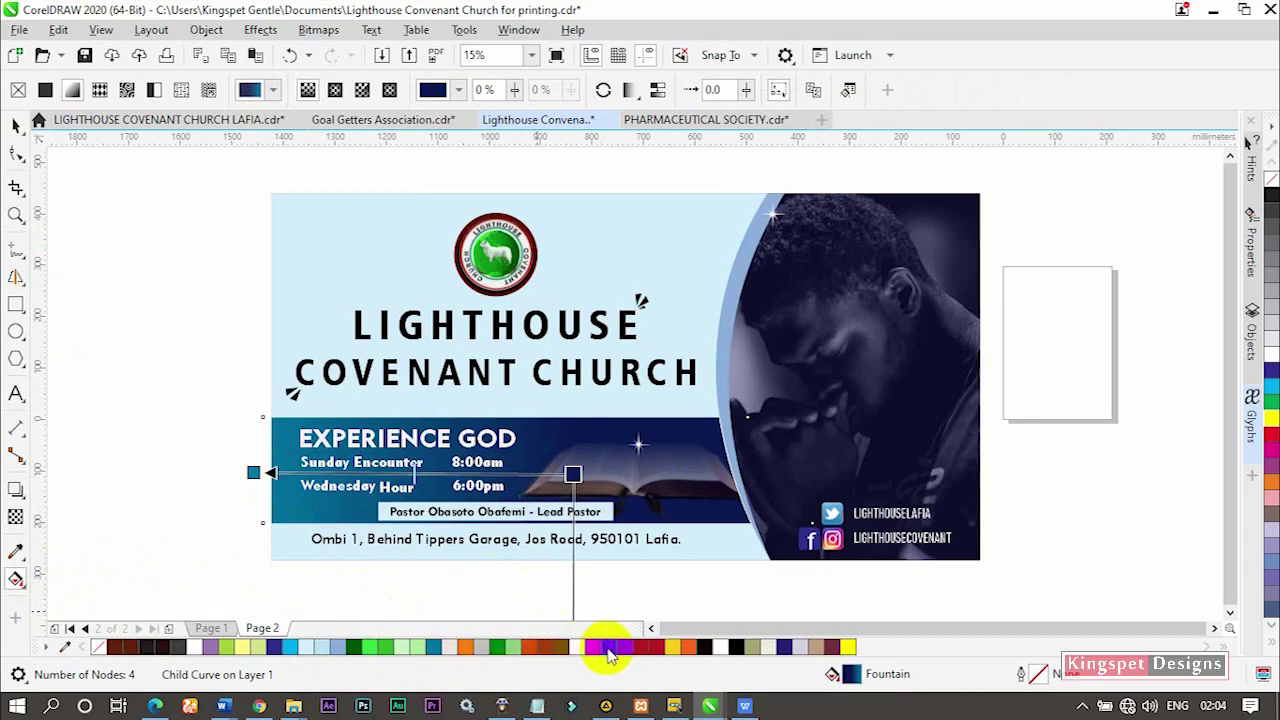
left_click(603, 648)
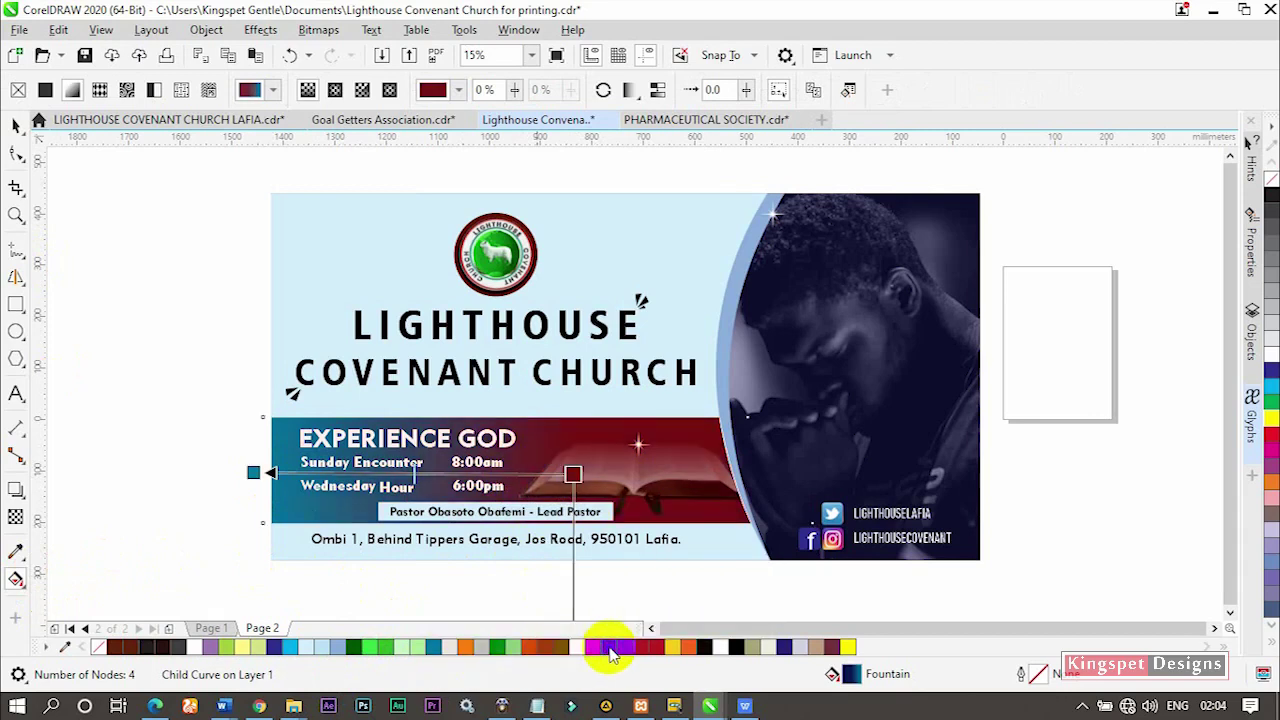
Set the outer-edge color of the band's fountain fill to orange and finish editing the fill.
left_click(254, 473)
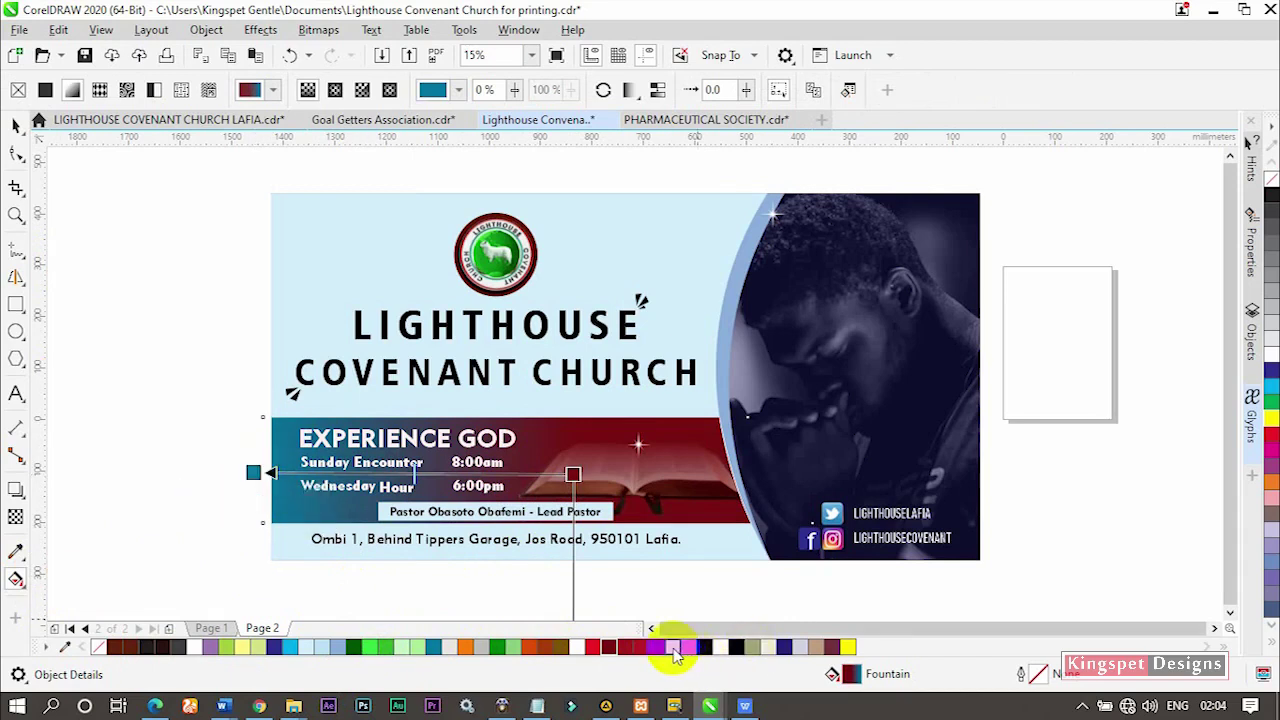
left_click(675, 648)
left_click(688, 648)
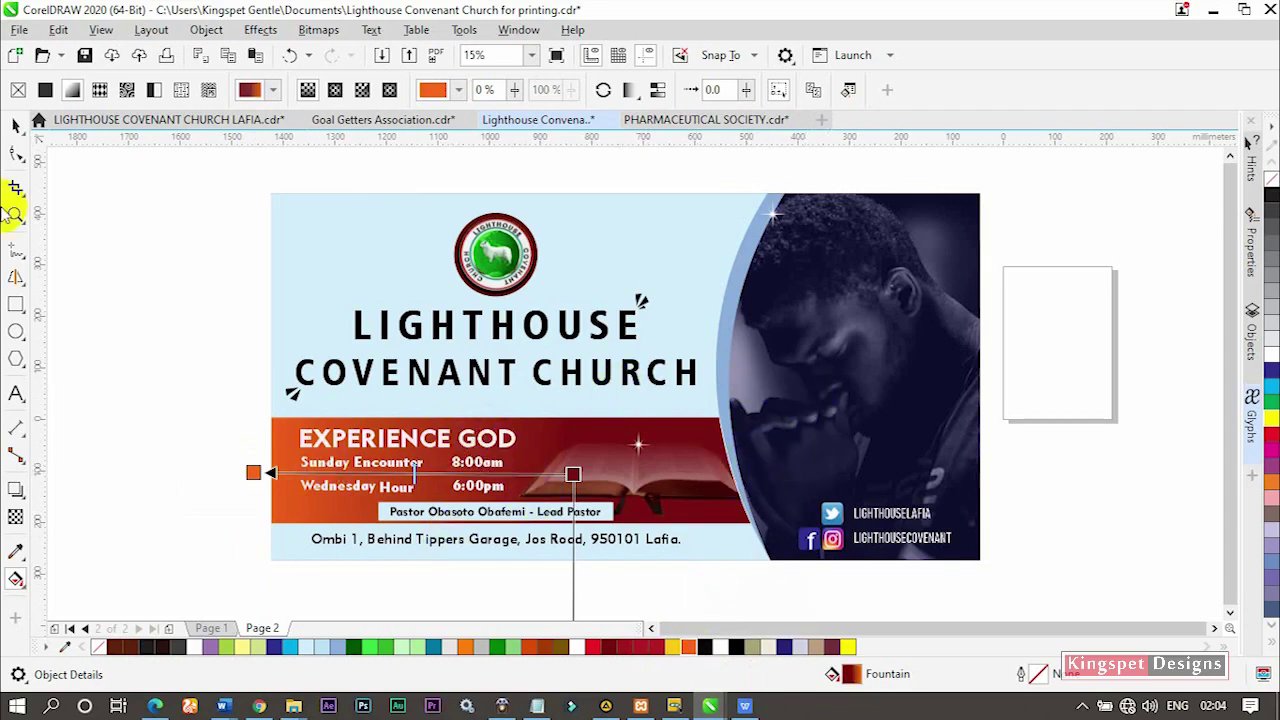
left_click(16, 128)
key("Escape")
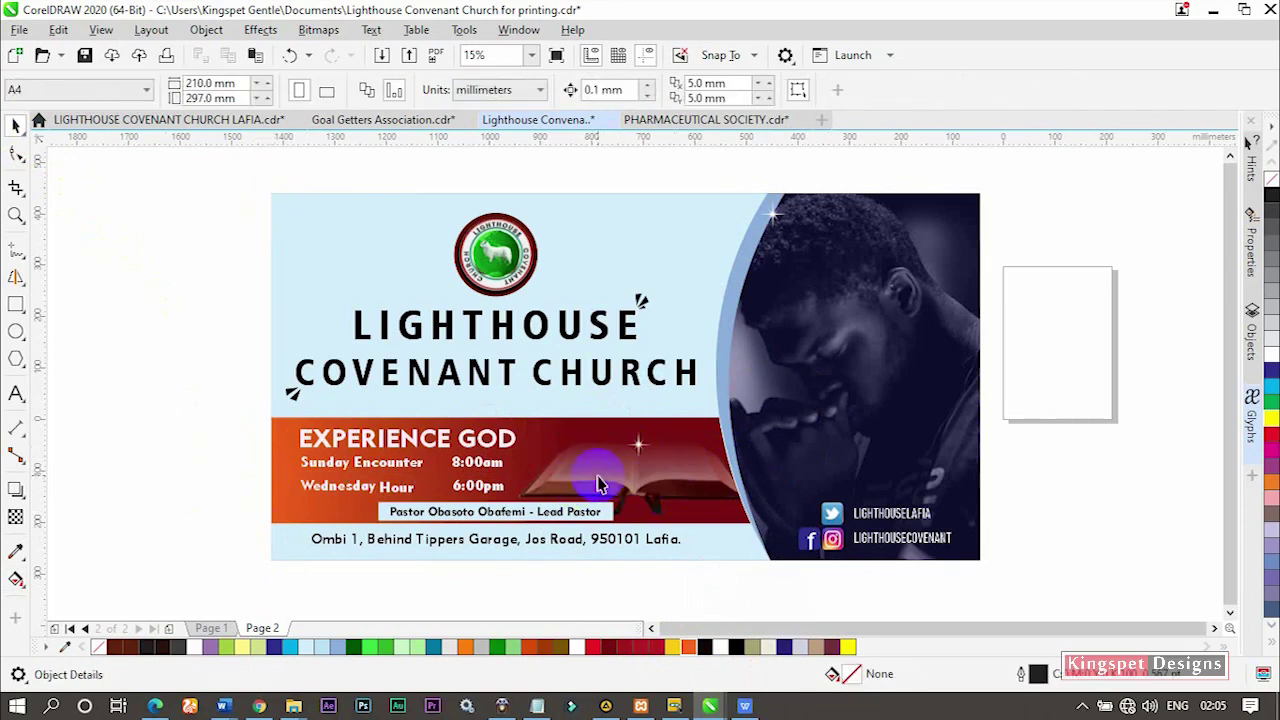
Try moving the light-blue curved panel with its clipped contents to the left, undo the move, and clear the selection.
left_click(680, 485)
left_click_drag(666, 477, 618, 471)
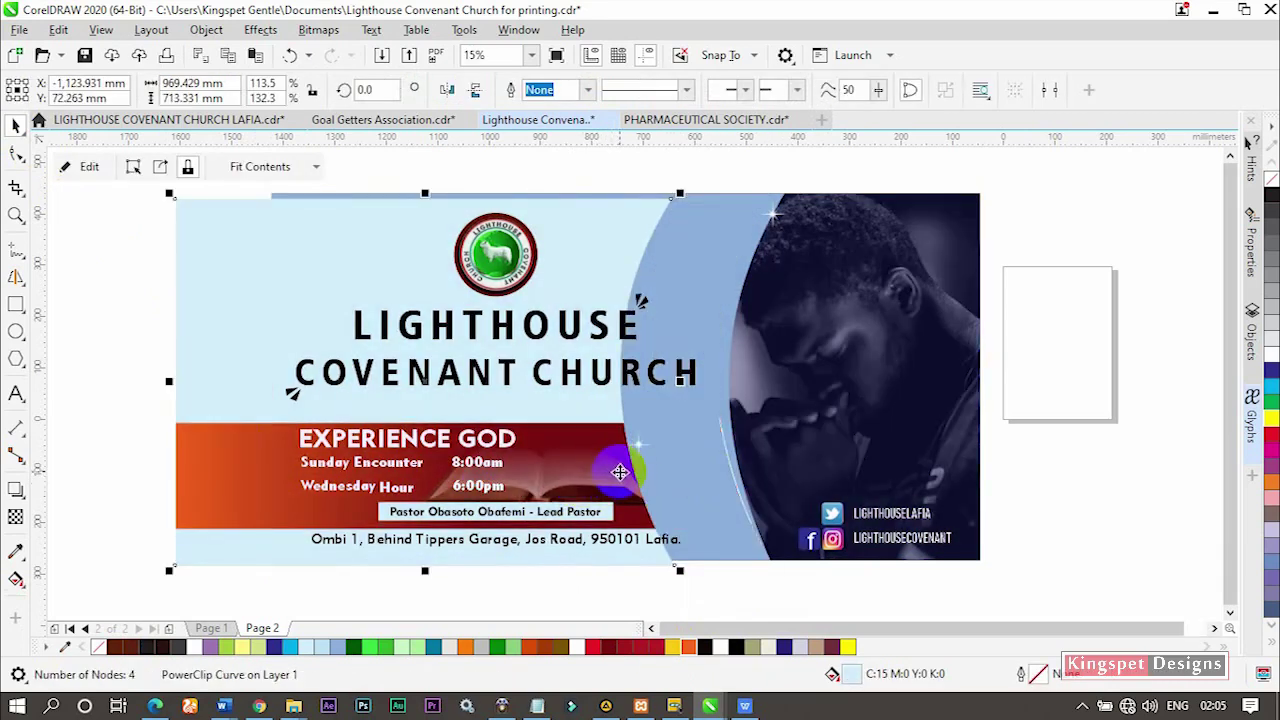
key("ctrl+z")
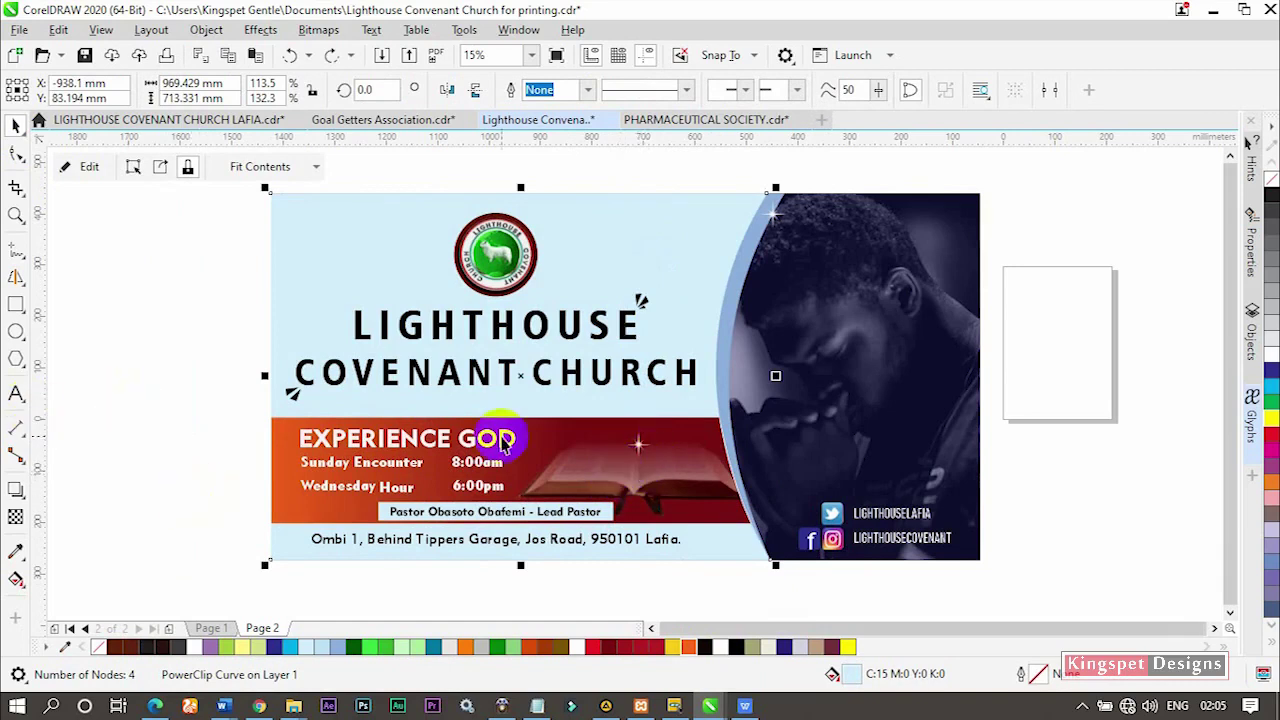
left_click(180, 429)
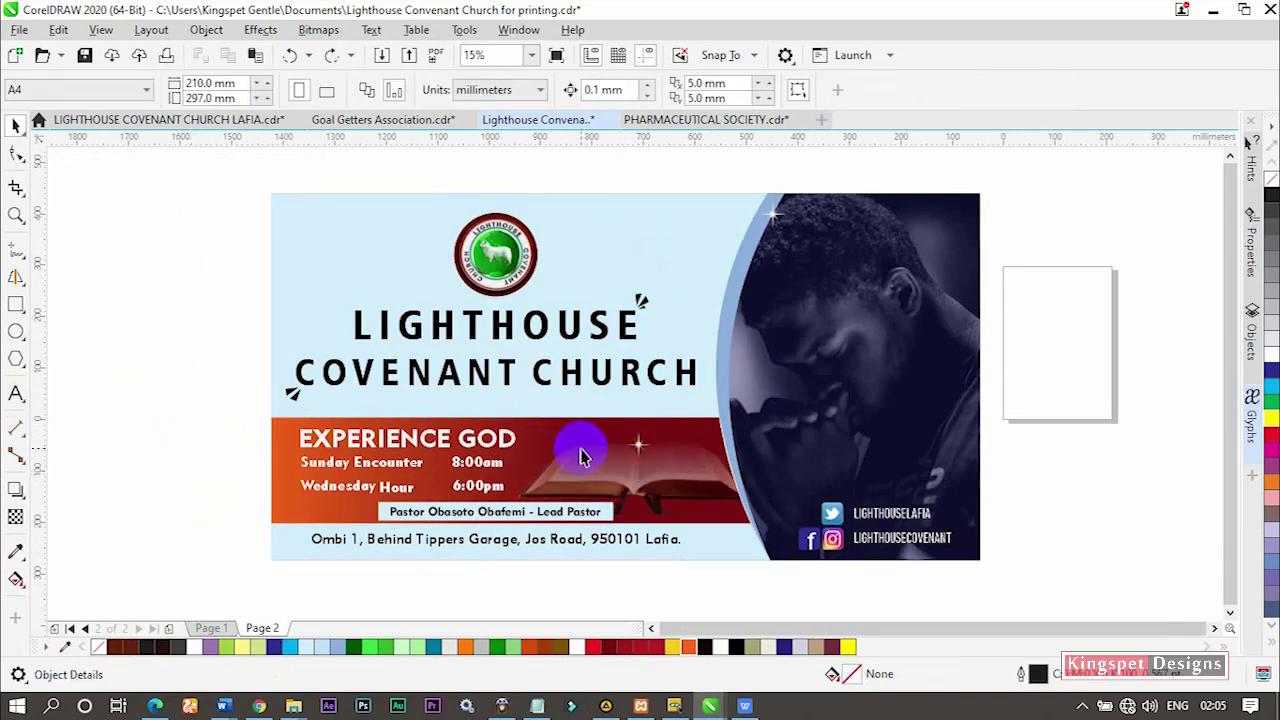
Try moving the clipped book image along the band toward the service times and undo the move.
left_click(673, 481)
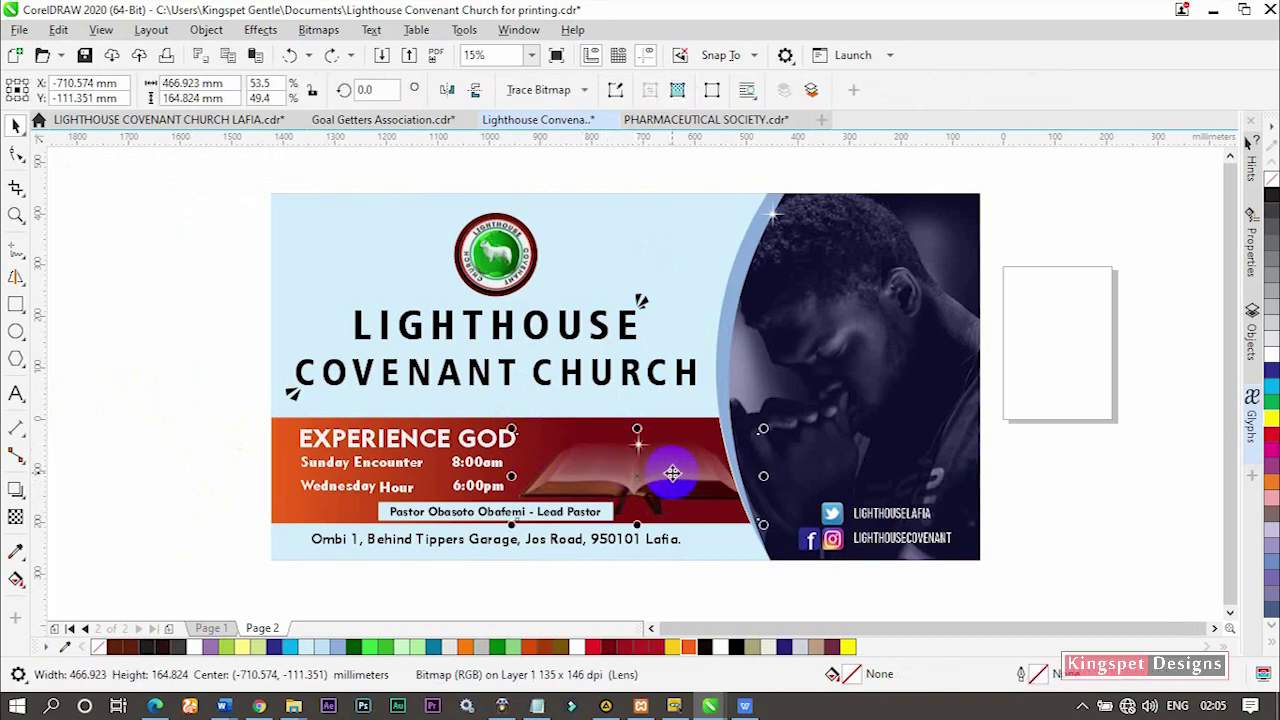
left_click_drag(672, 474, 442, 470)
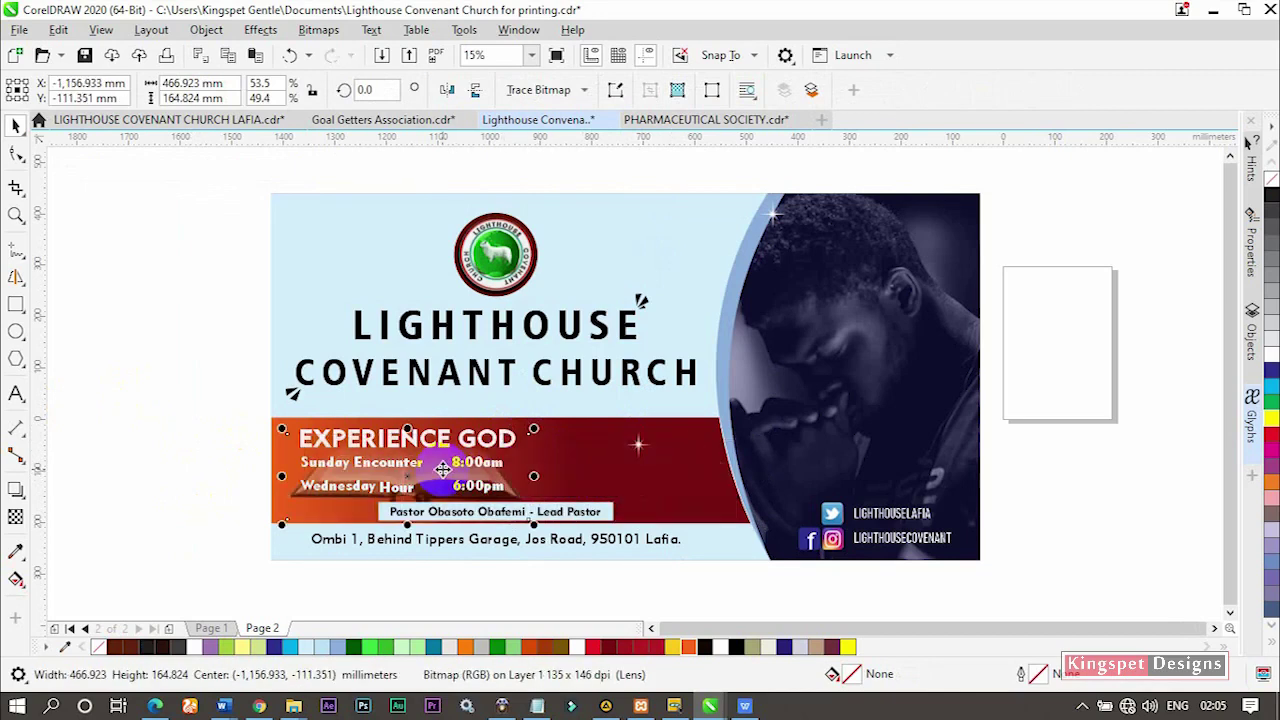
key("ctrl+z")
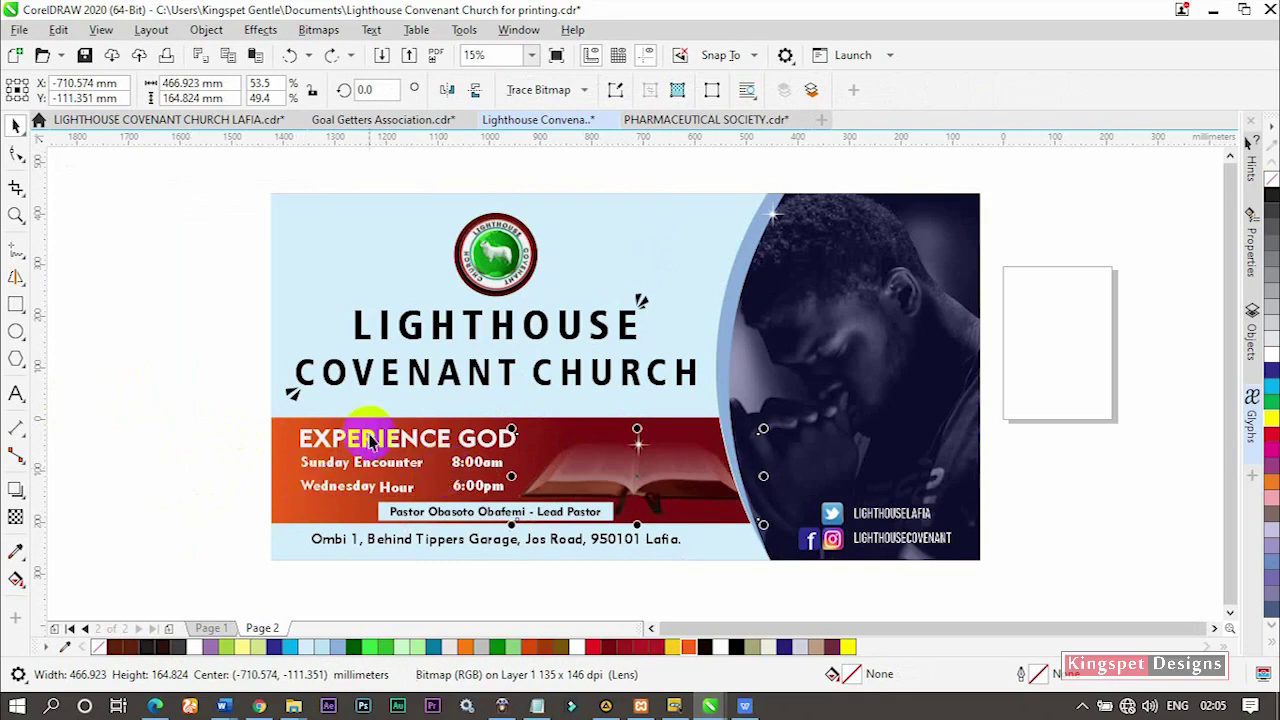
Fill the transparent blue overlay rectangle inside the praying-man frame with dark red C29 M100 Y100 K41.
left_click(912, 310)
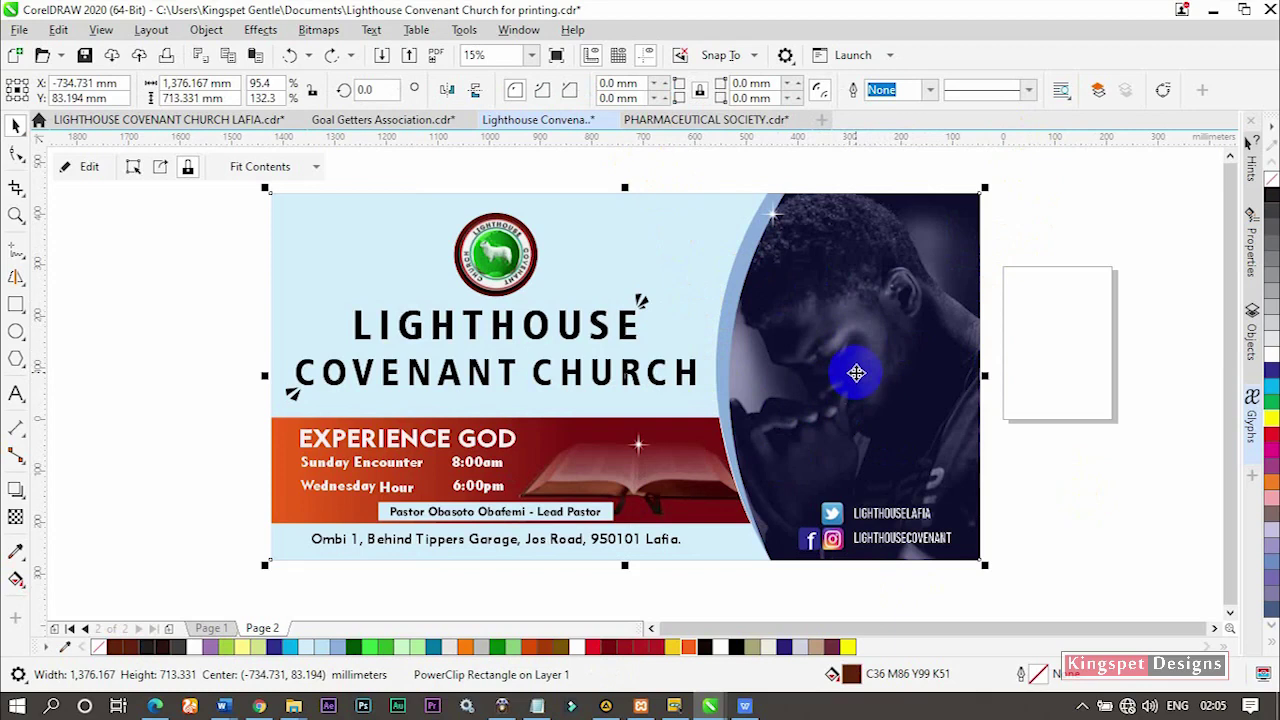
left_click(1131, 245)
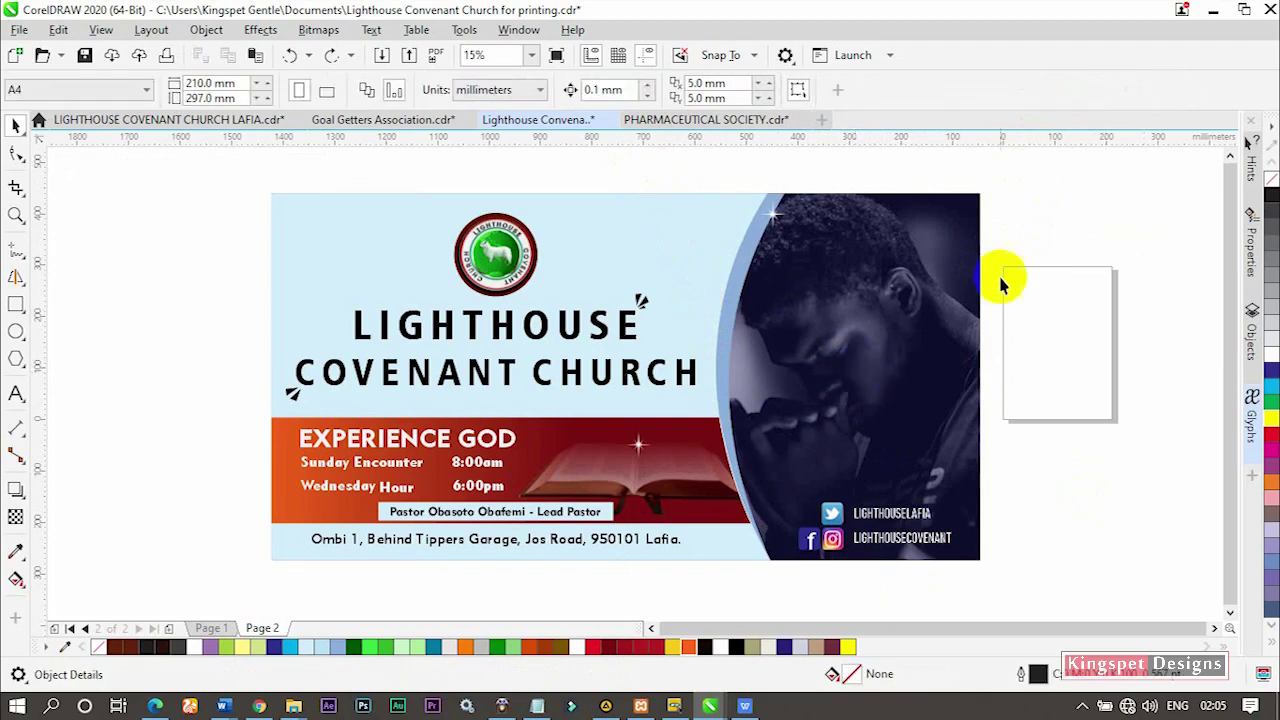
left_click(895, 285)
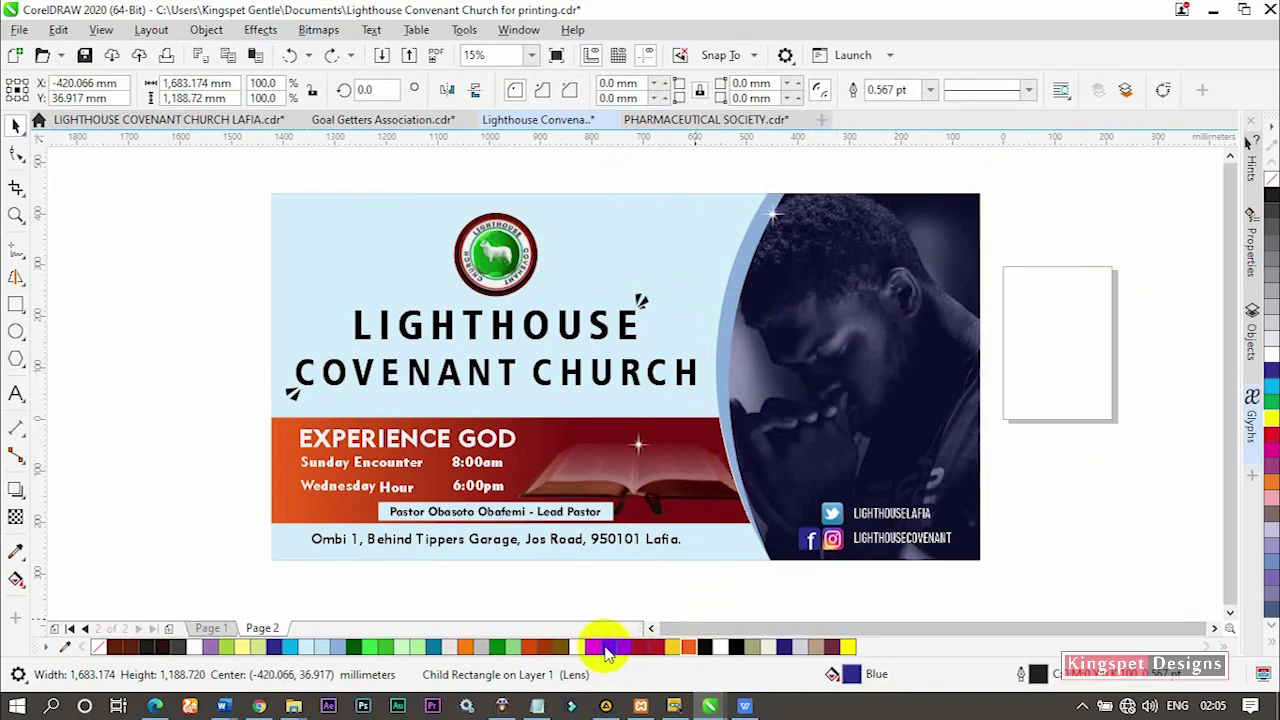
left_click(606, 648)
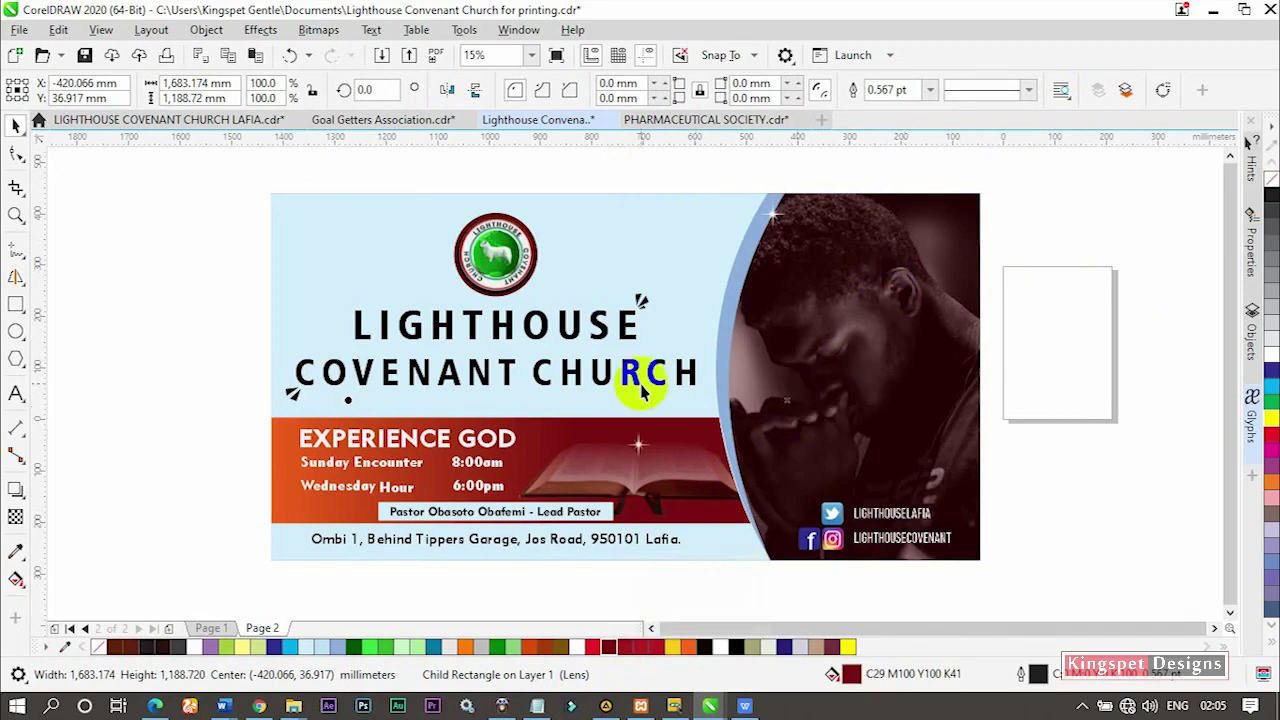
Change the light-blue curved panel's fill to the brown shade C26 M71 Y93 K16.
left_click(658, 244)
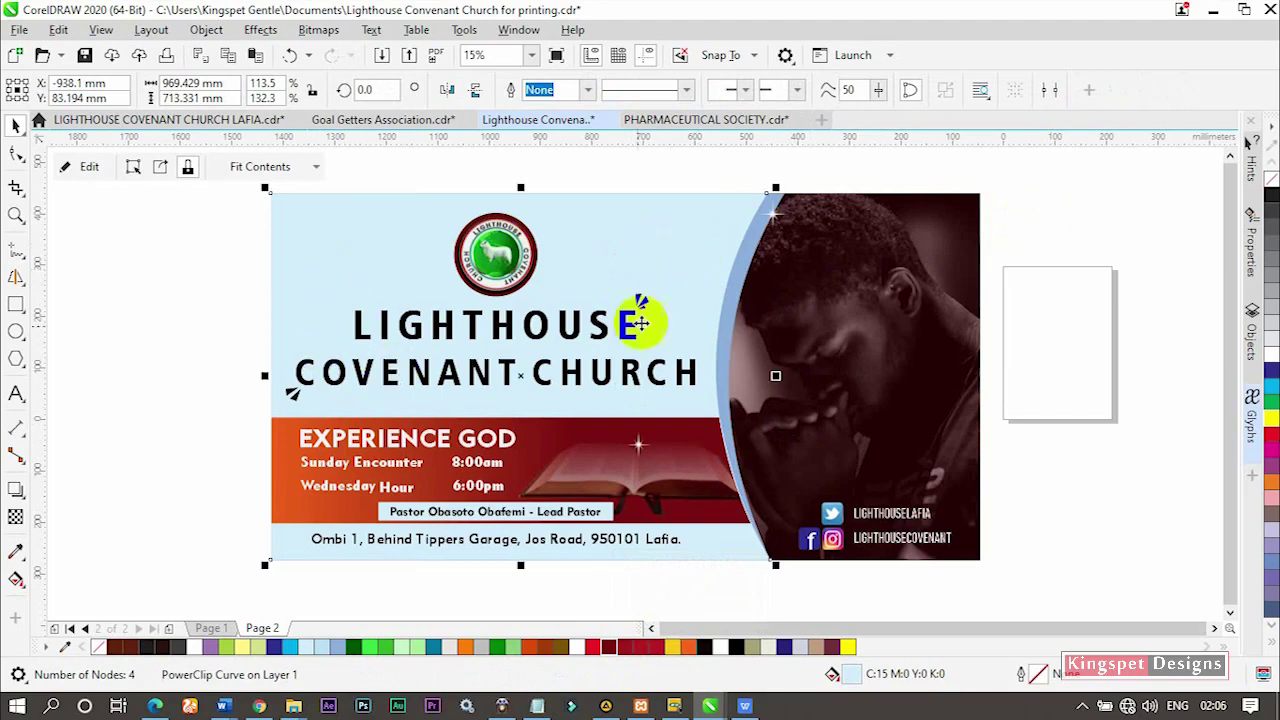
left_click(607, 648)
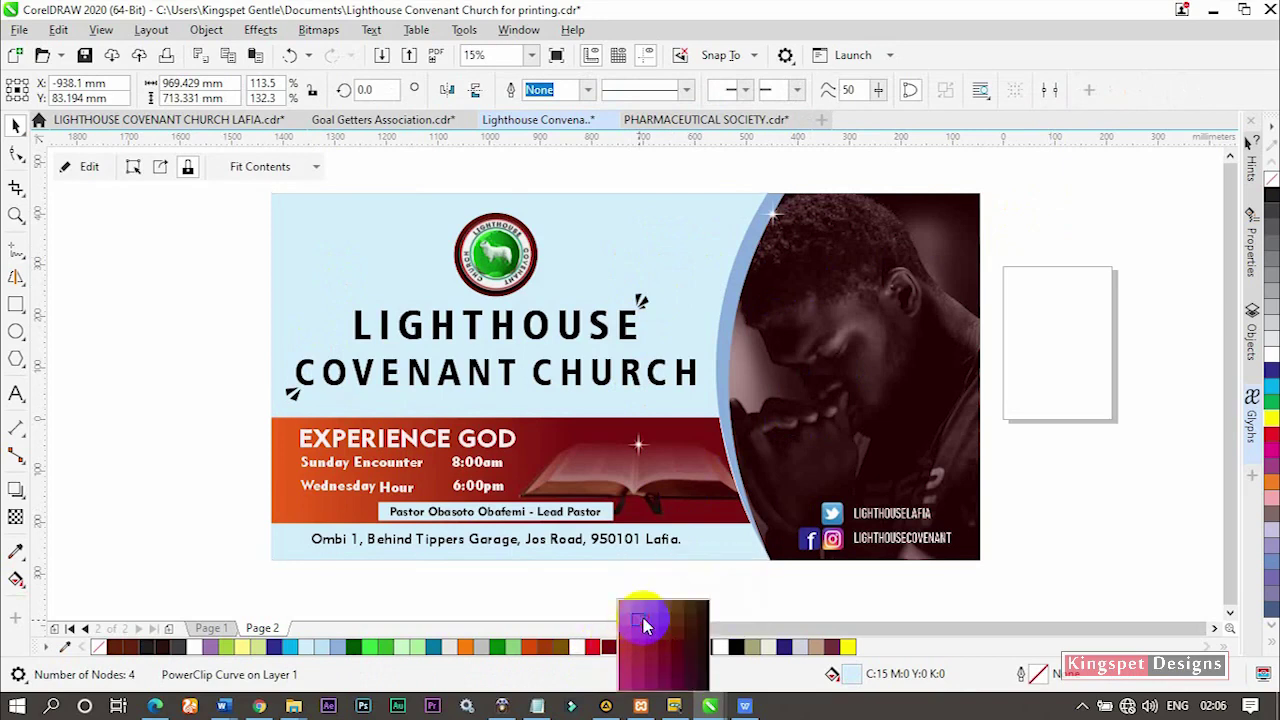
left_click(643, 625)
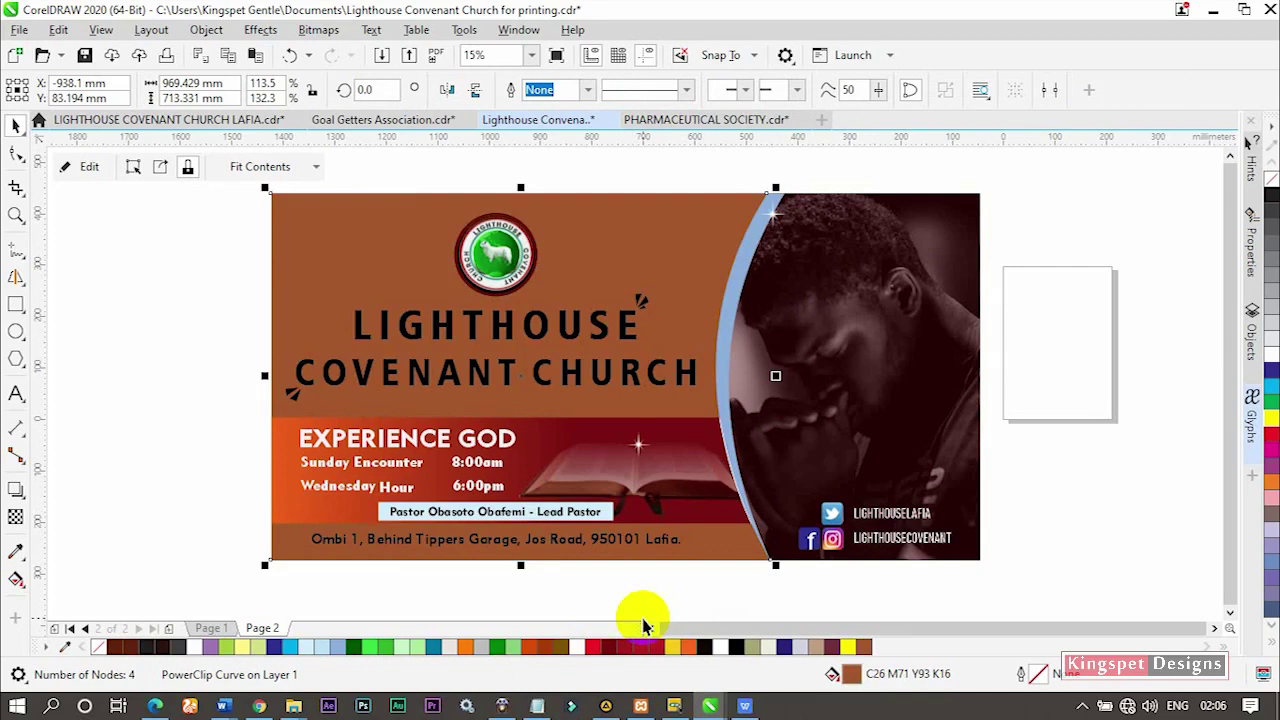
Fill the brown curved panel behind the church name with dark red C29 M100 Y100 K41.
left_click(600, 588)
left_click(651, 229)
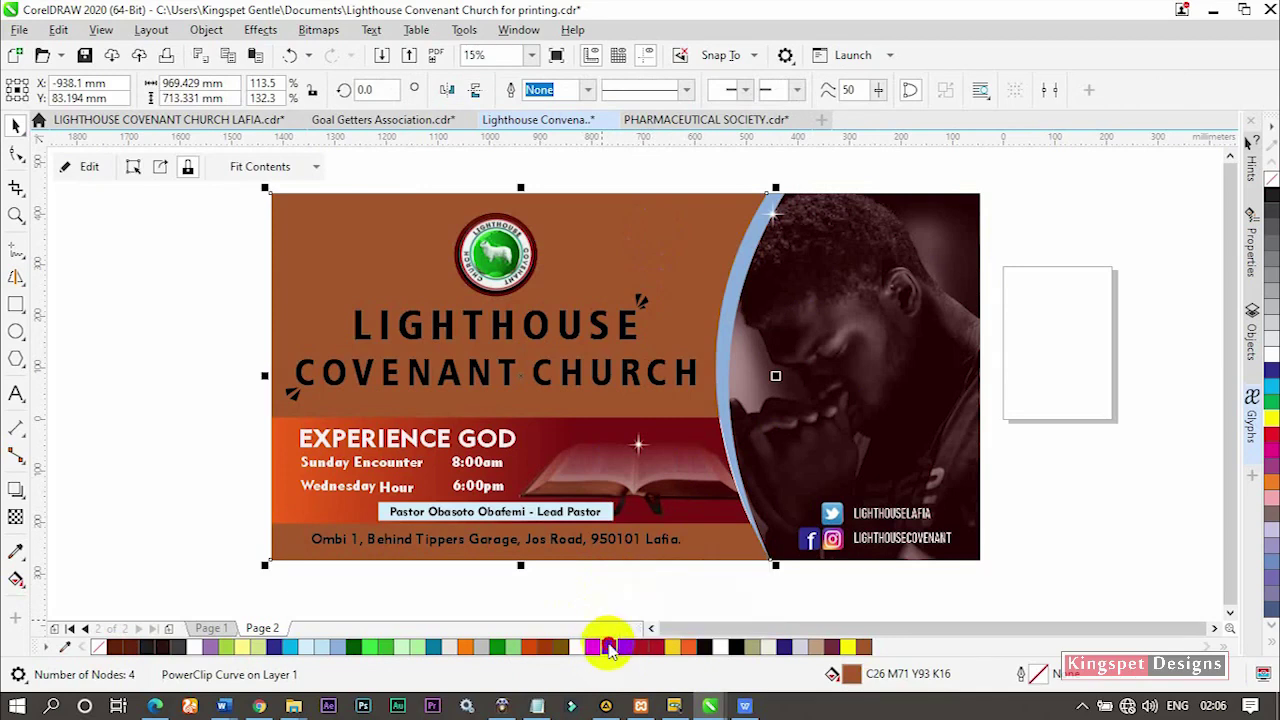
left_click(610, 648)
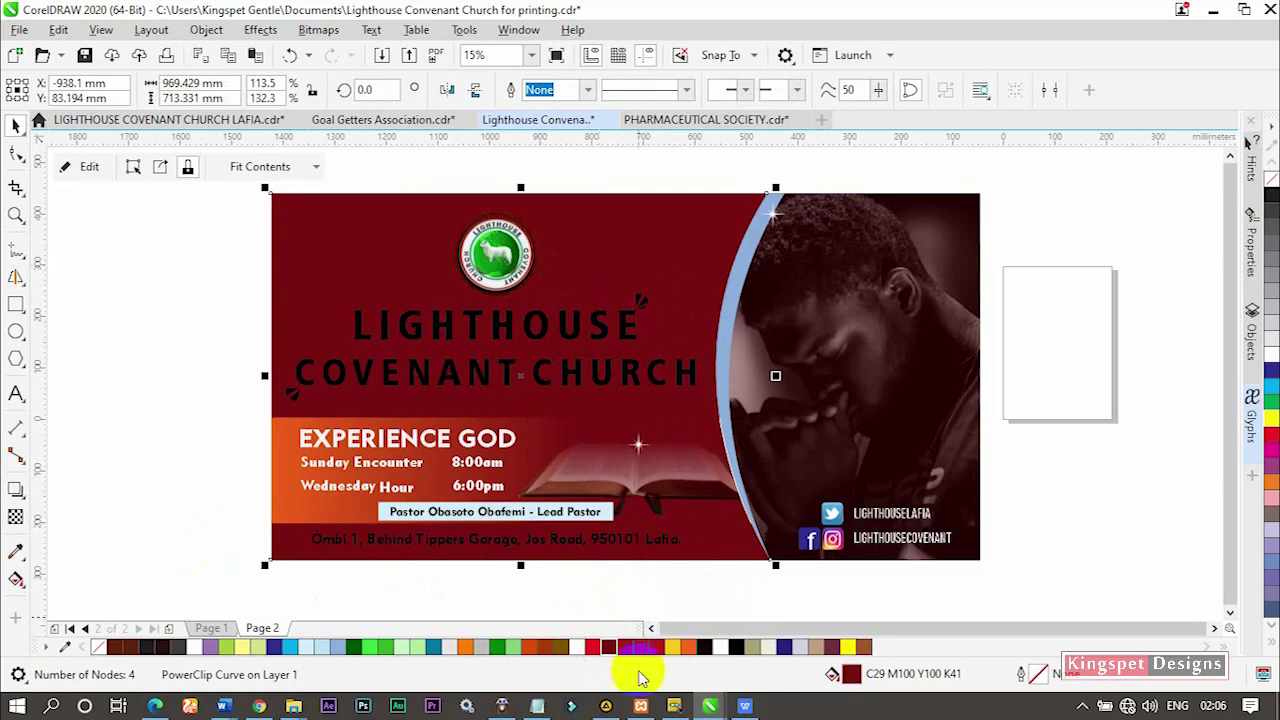
key("ctrl+z")
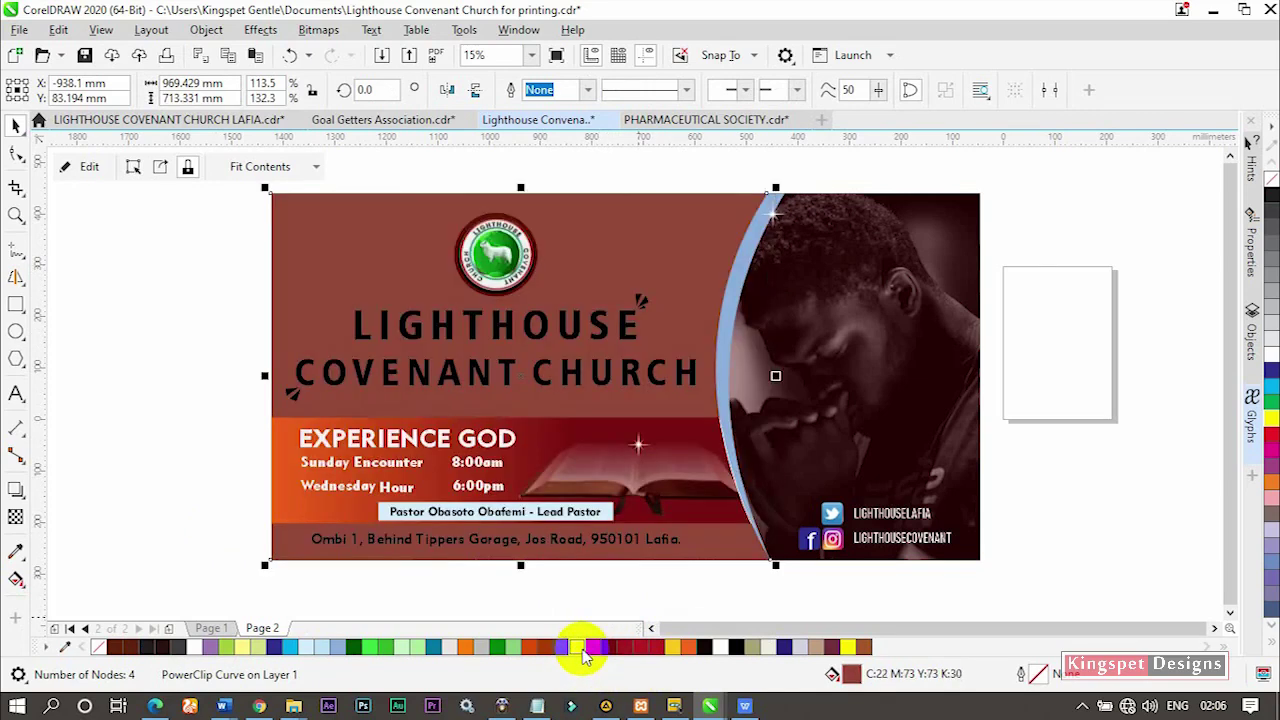
Blend white and light green into the curved panel's dark red fill to reach the beige C13 M13 Y27 K5.
left_click(583, 648, "ctrl")
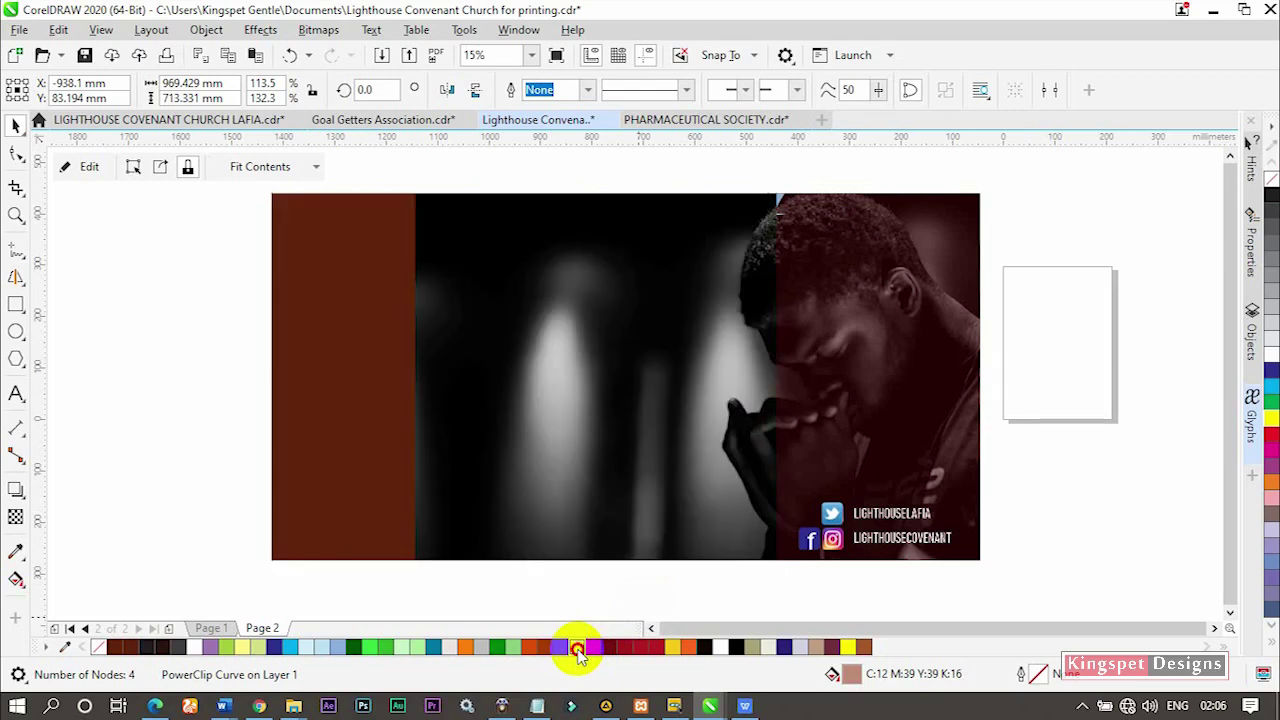
left_click(580, 650, "ctrl")
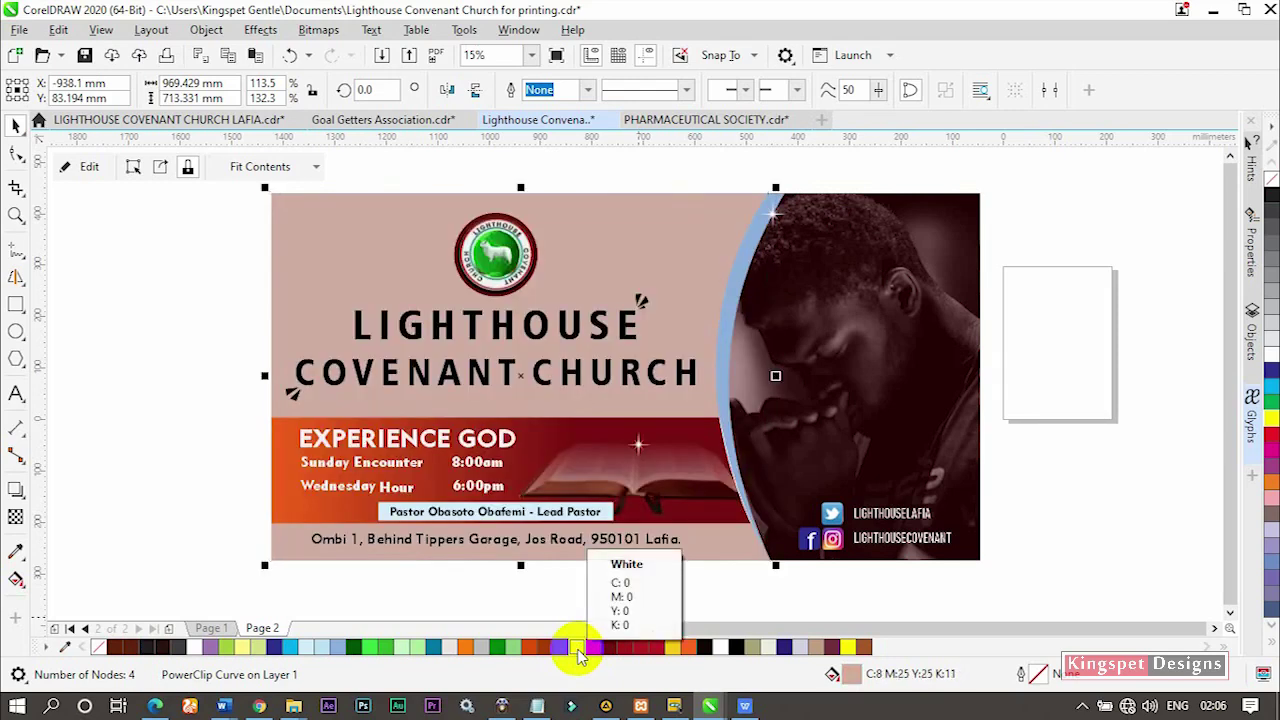
left_click(580, 650, "ctrl")
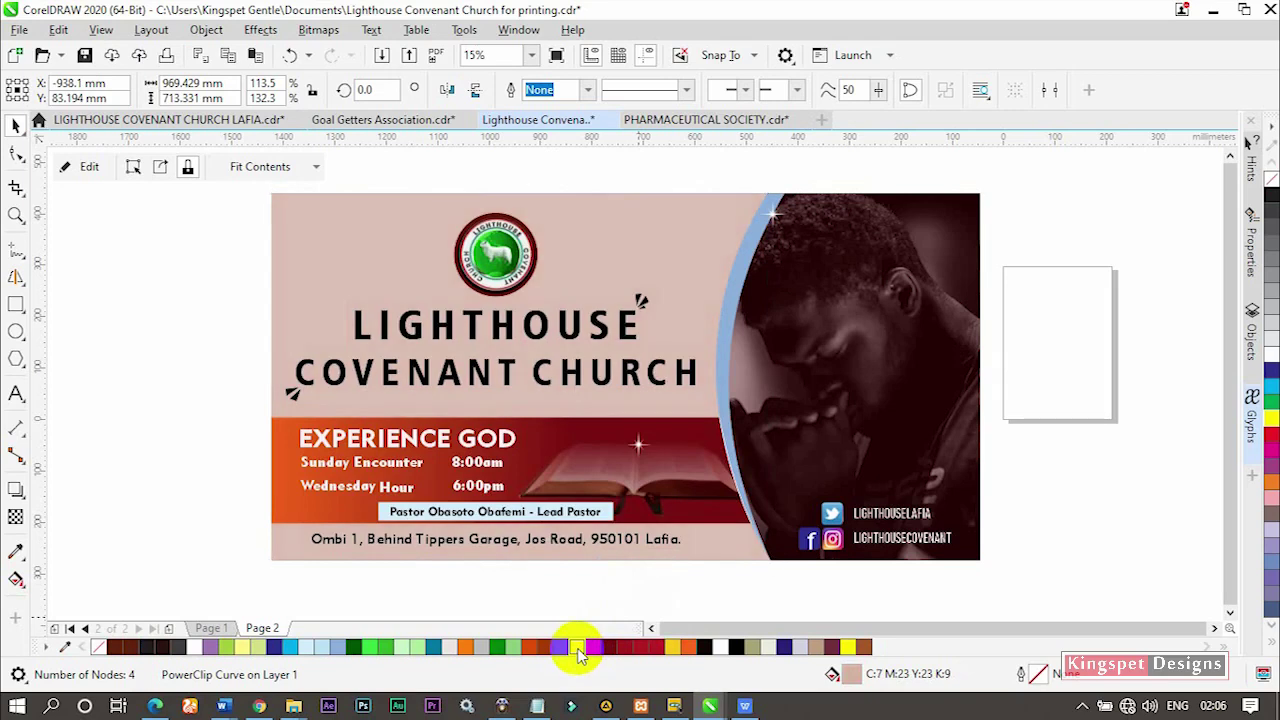
left_click(580, 650, "ctrl")
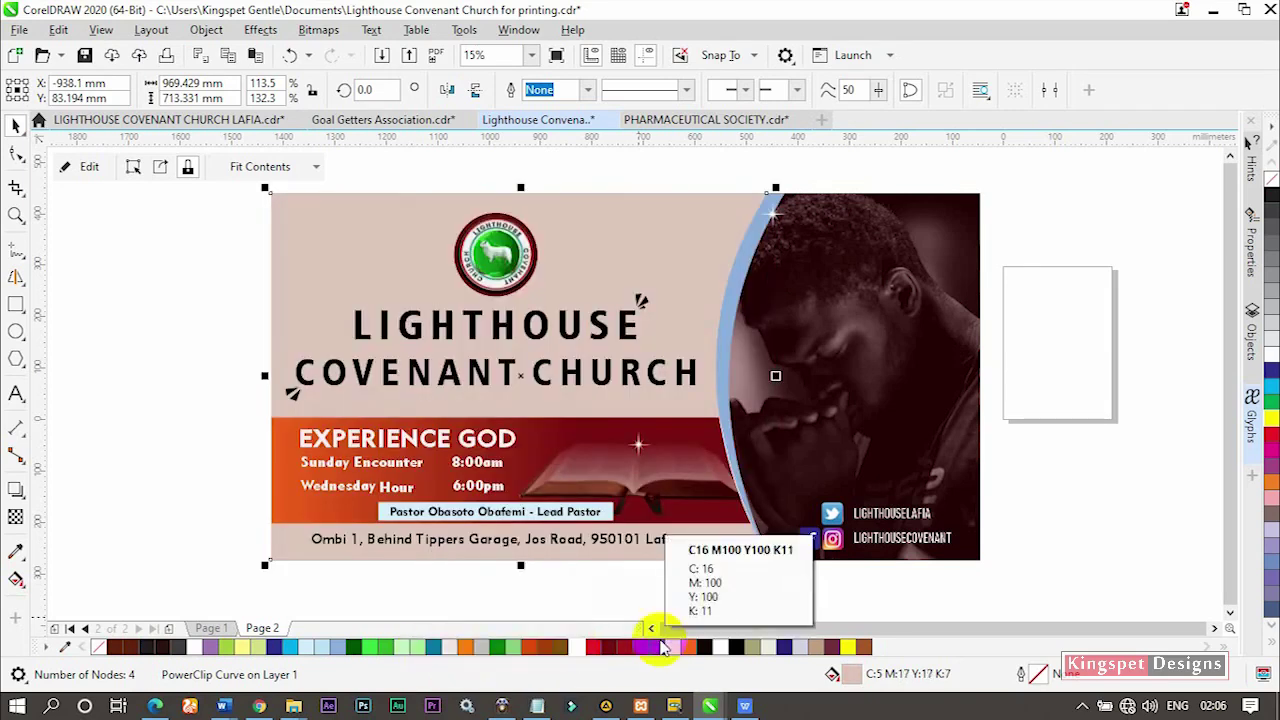
left_click(421, 650, "ctrl")
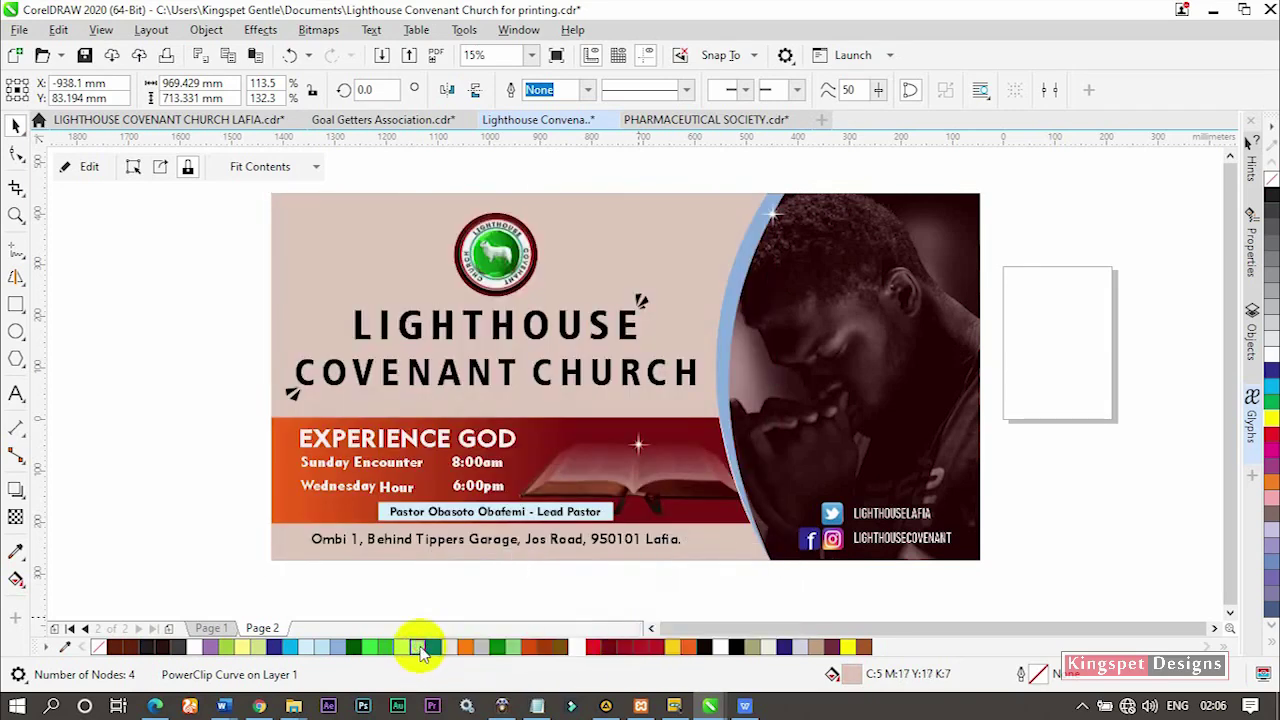
left_click(421, 650, "ctrl")
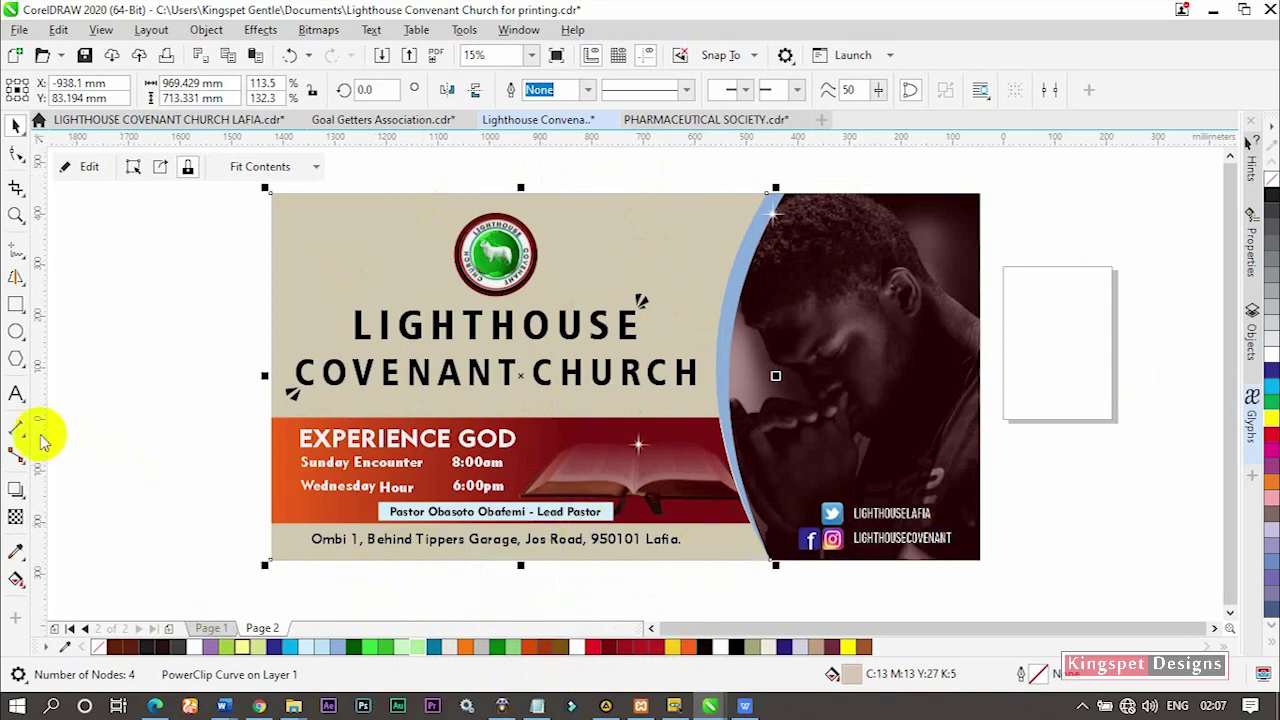
Draw two rectangles in the empty space beside the banner, about 133 × 138 mm and 217 × 206 mm.
left_click(15, 305)
left_click_drag(91, 303, 160, 375)
left_click_drag(92, 399, 214, 514)
left_click(15, 125)
Fill the smaller rectangle with dark green R0 G84 B0 and the larger one with dark blue R44 G34 B120.
left_click(160, 374)
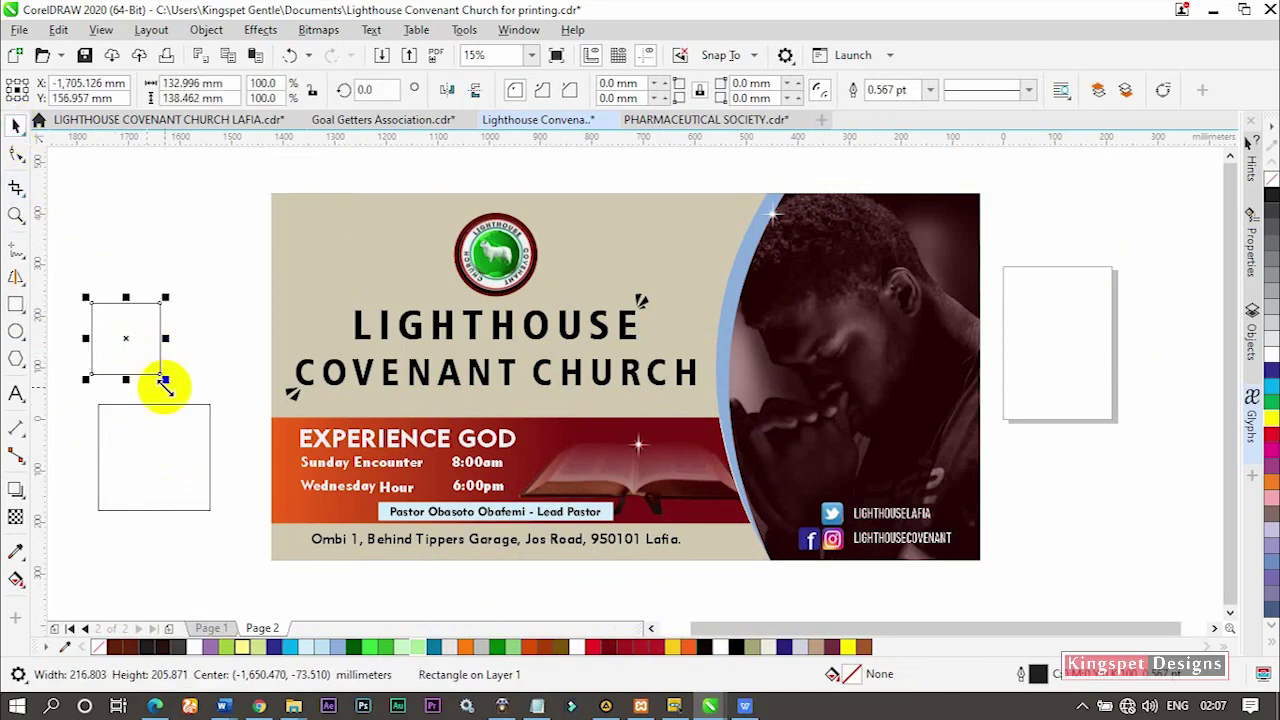
left_click(355, 648)
left_click(173, 459)
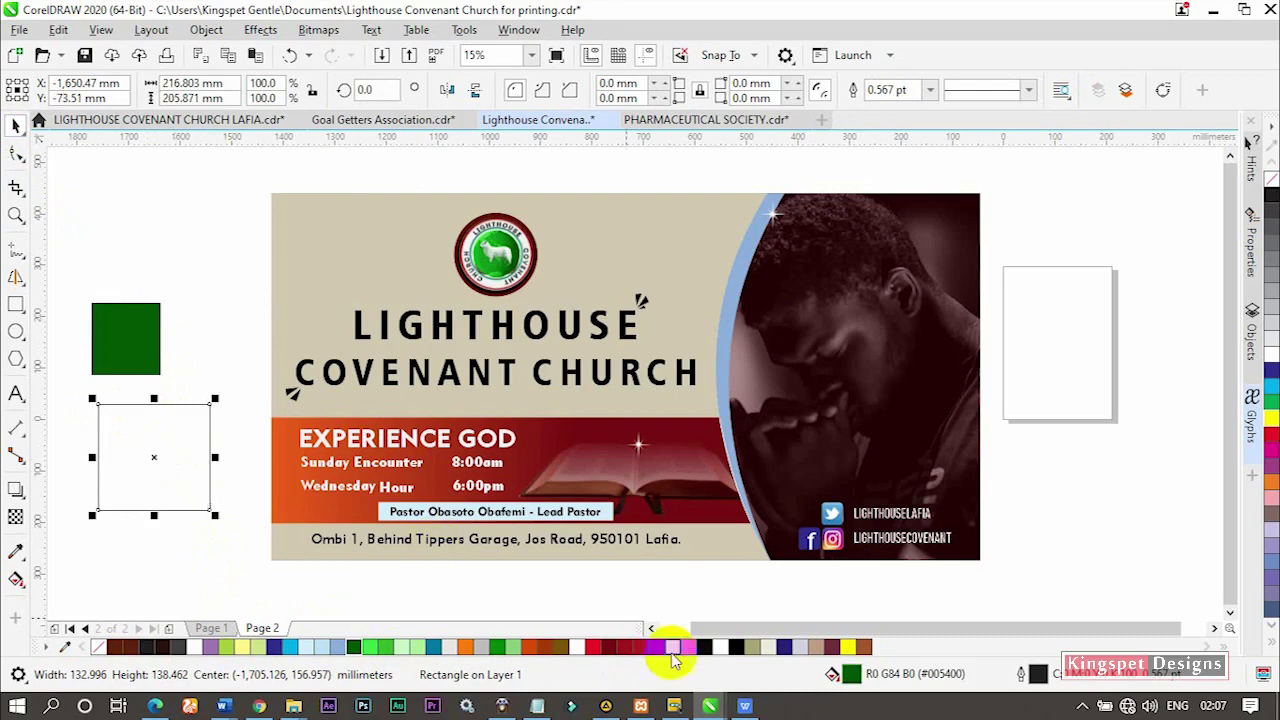
left_click(782, 648)
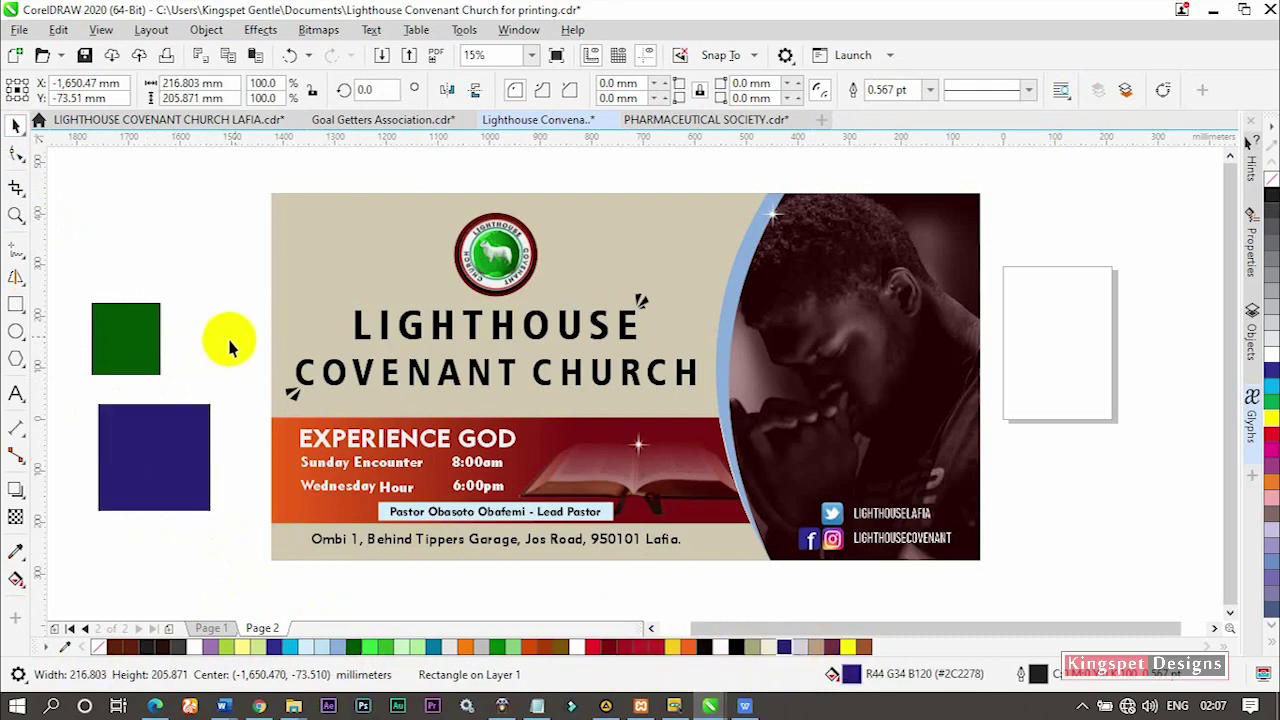
Mix yellow into the small rectangle's dark green fill in steps to reach R134 G166 B9.
left_click(125, 335)
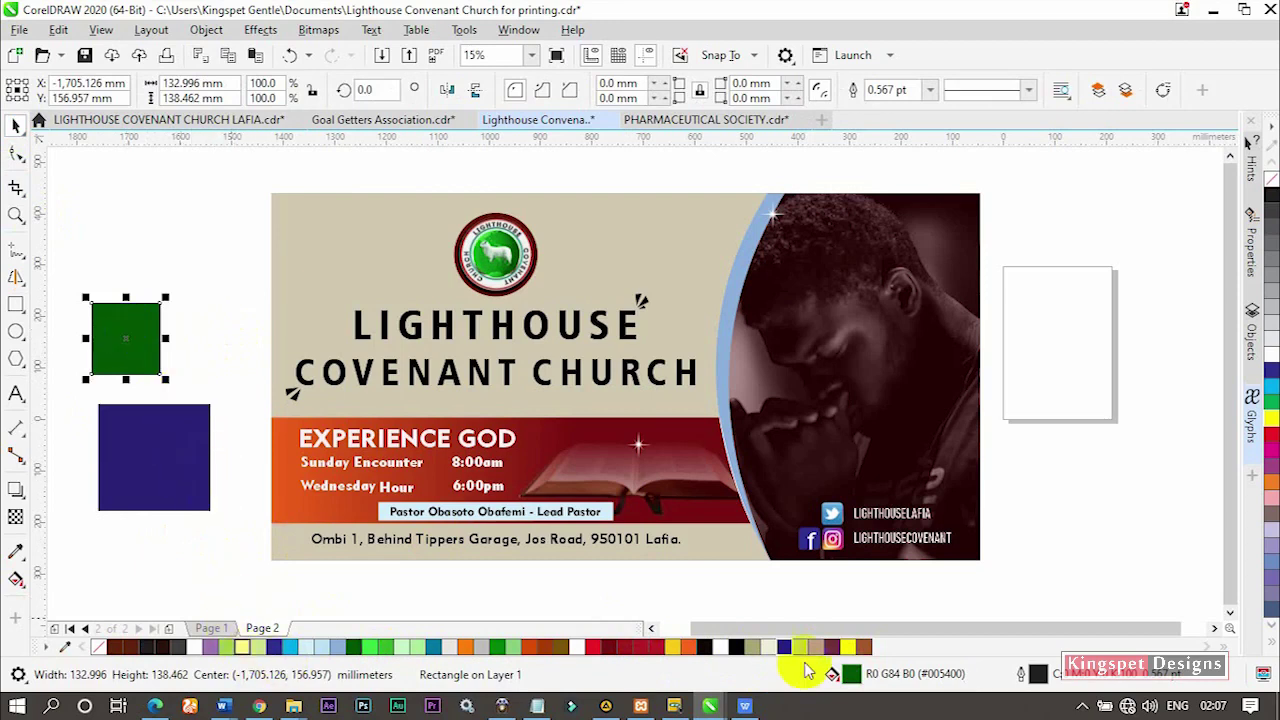
left_click(848, 650)
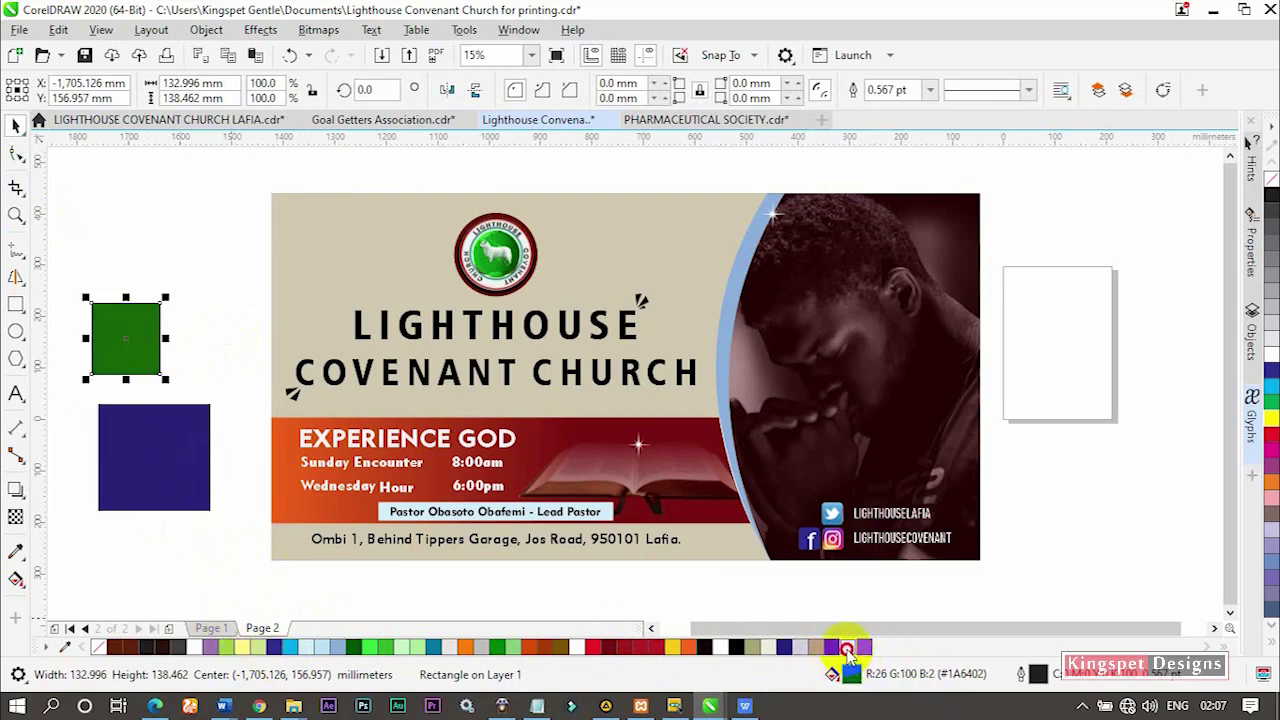
left_click(848, 650)
left_click(848, 650, "ctrl")
left_click(848, 650, "ctrl")
left_click(849, 651, "ctrl")
left_click(849, 651, "ctrl")
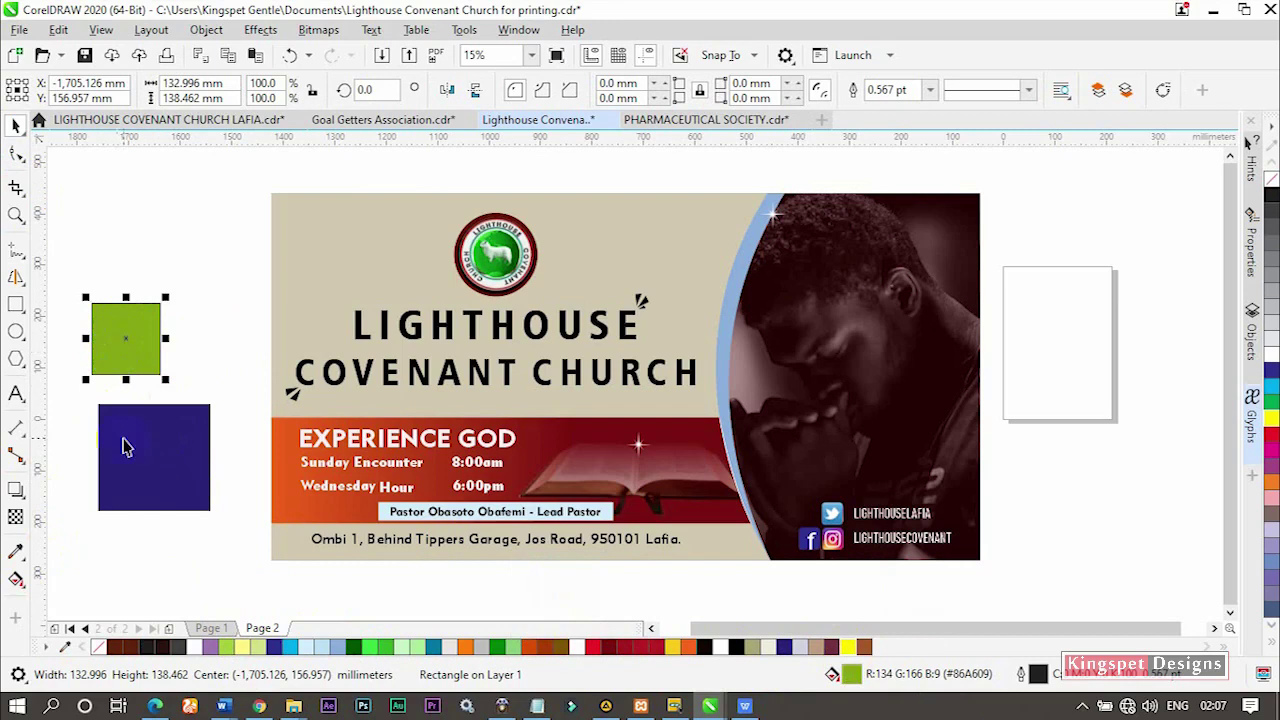
Mix red into the large rectangle's dark blue fill in steps to reach the purple R110 G39 B98.
left_click(134, 334)
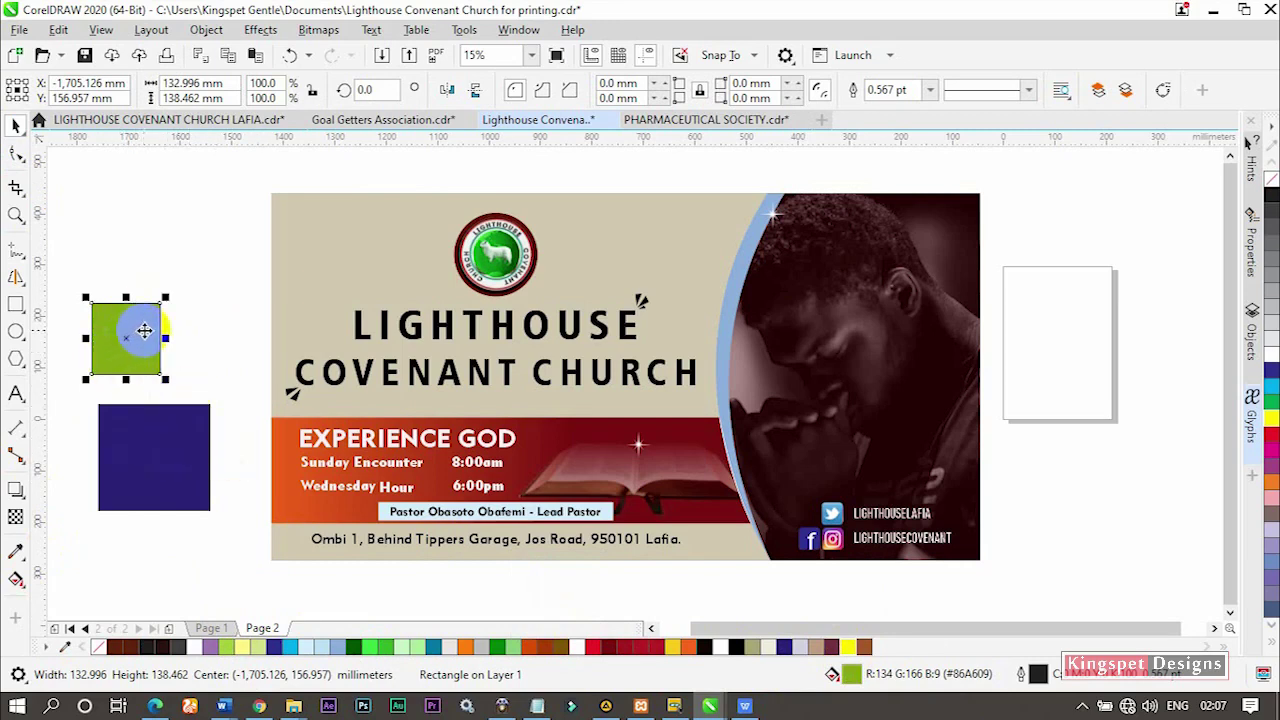
left_click(150, 430)
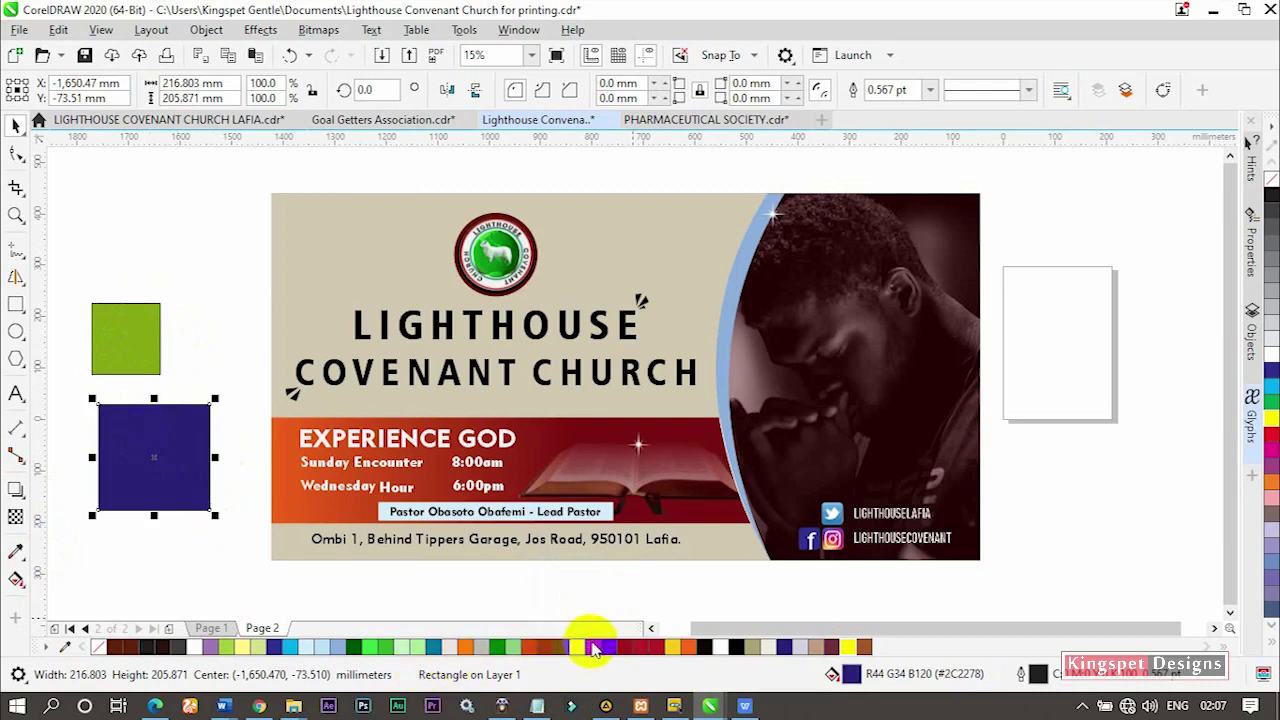
left_click(593, 648)
left_click(593, 646)
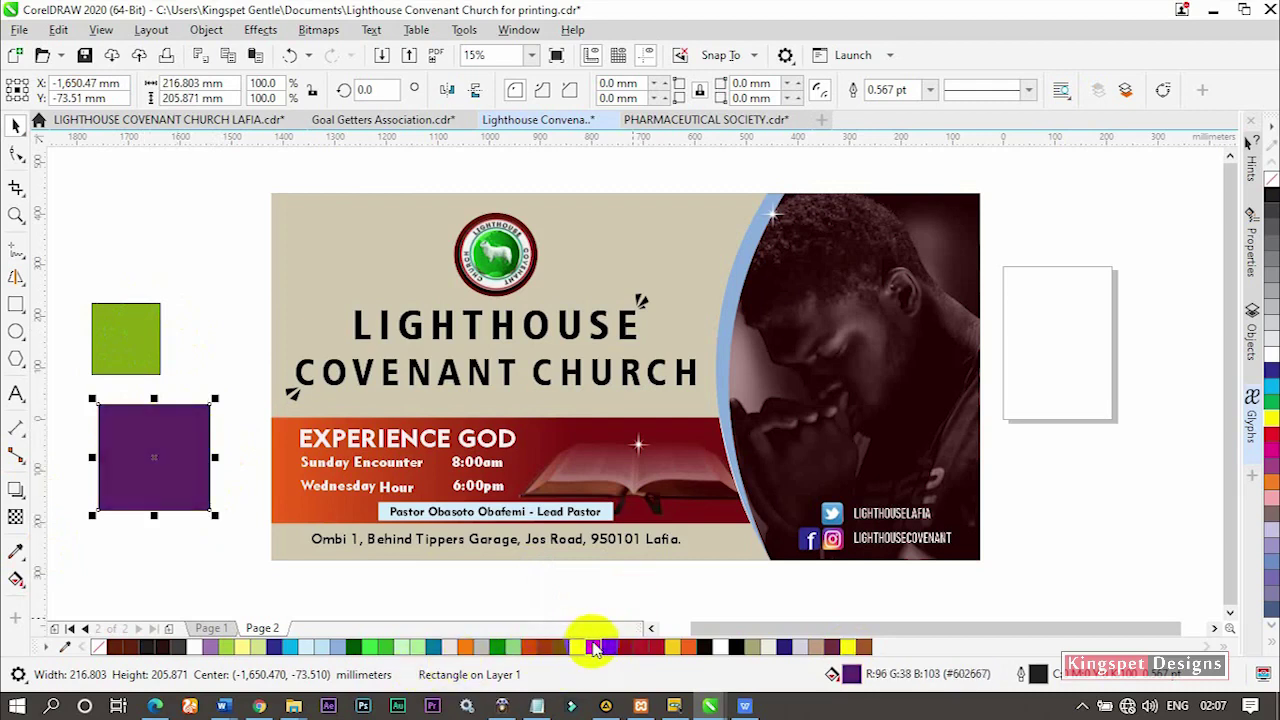
left_click(593, 646)
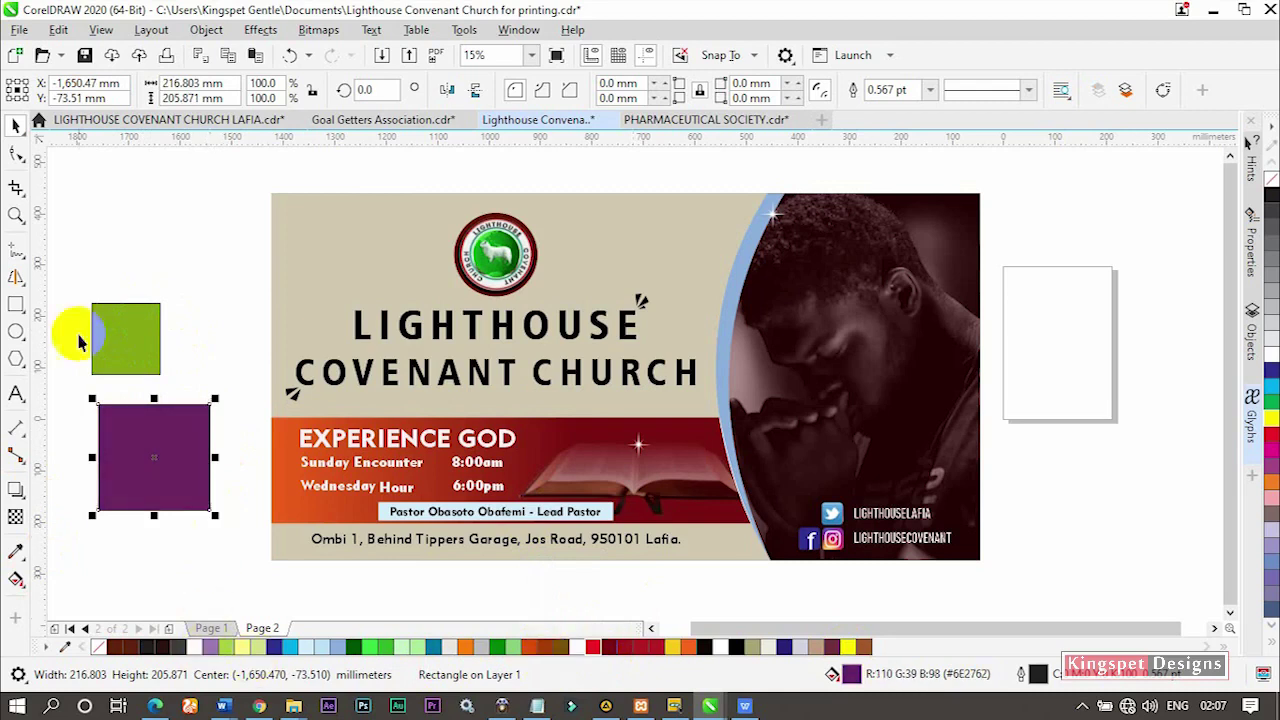
Delete both colour-mixing sample rectangles beside the banner.
left_click_drag(69, 284, 243, 568)
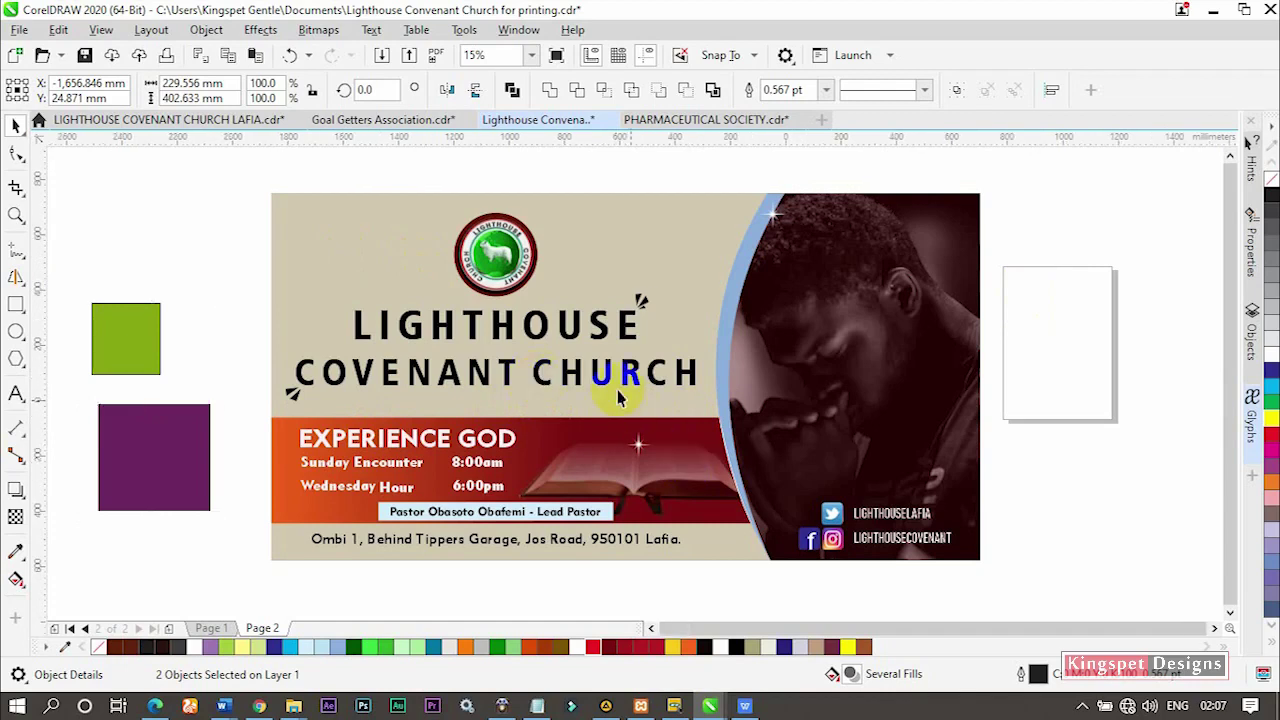
scroll(620, 405, "down", 2)
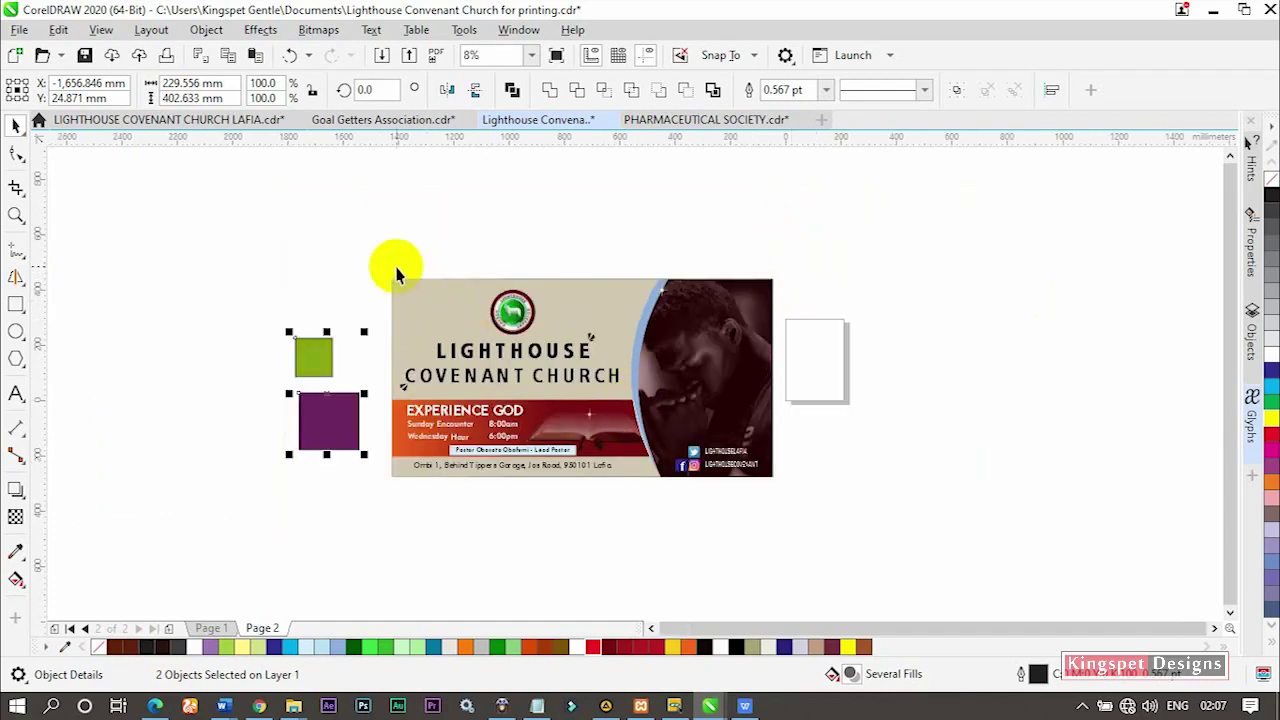
left_click(256, 285)
left_click_drag(229, 320, 385, 530)
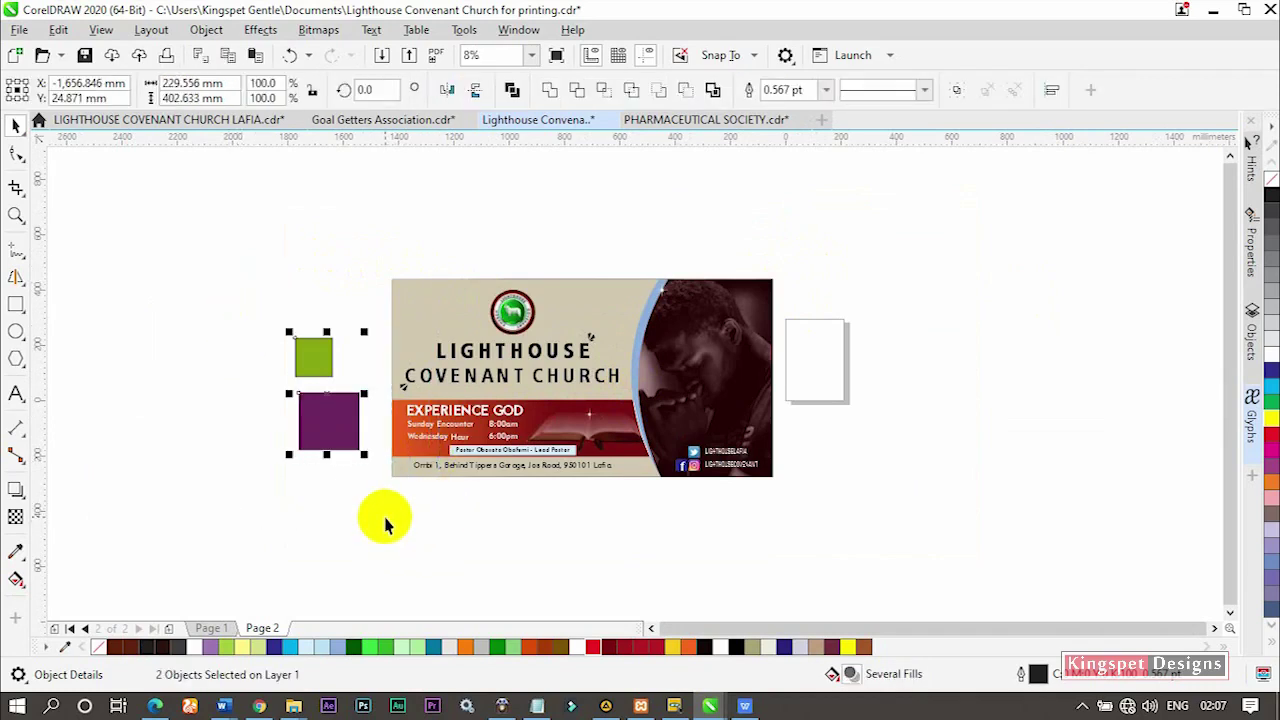
key("Delete")
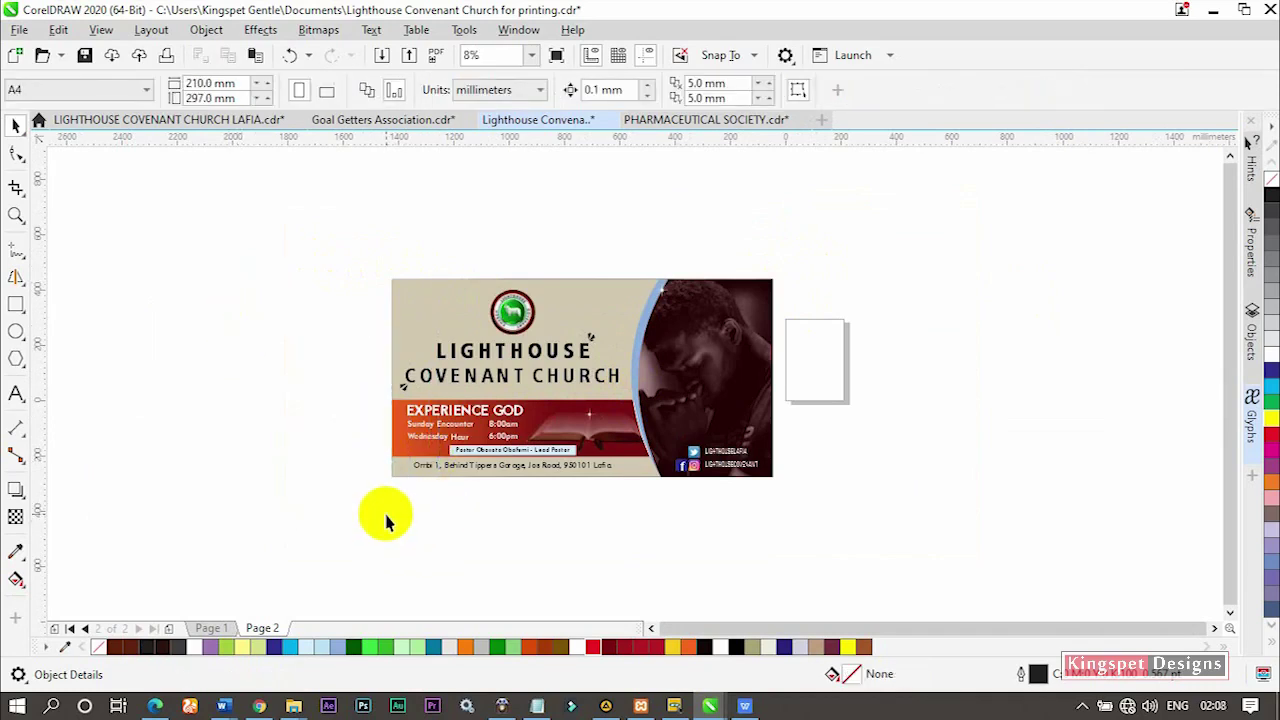
key("z")
left_click_drag(369, 263, 794, 497)
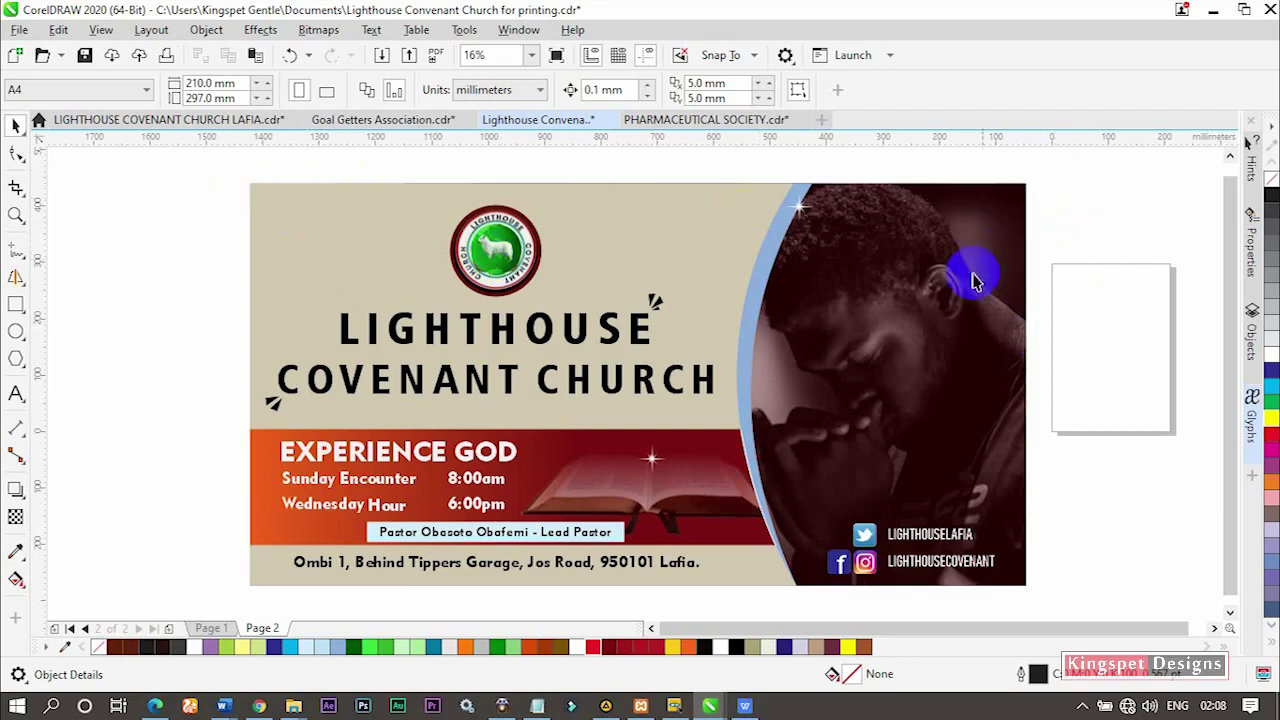
scroll(1037, 451, "down", 2)
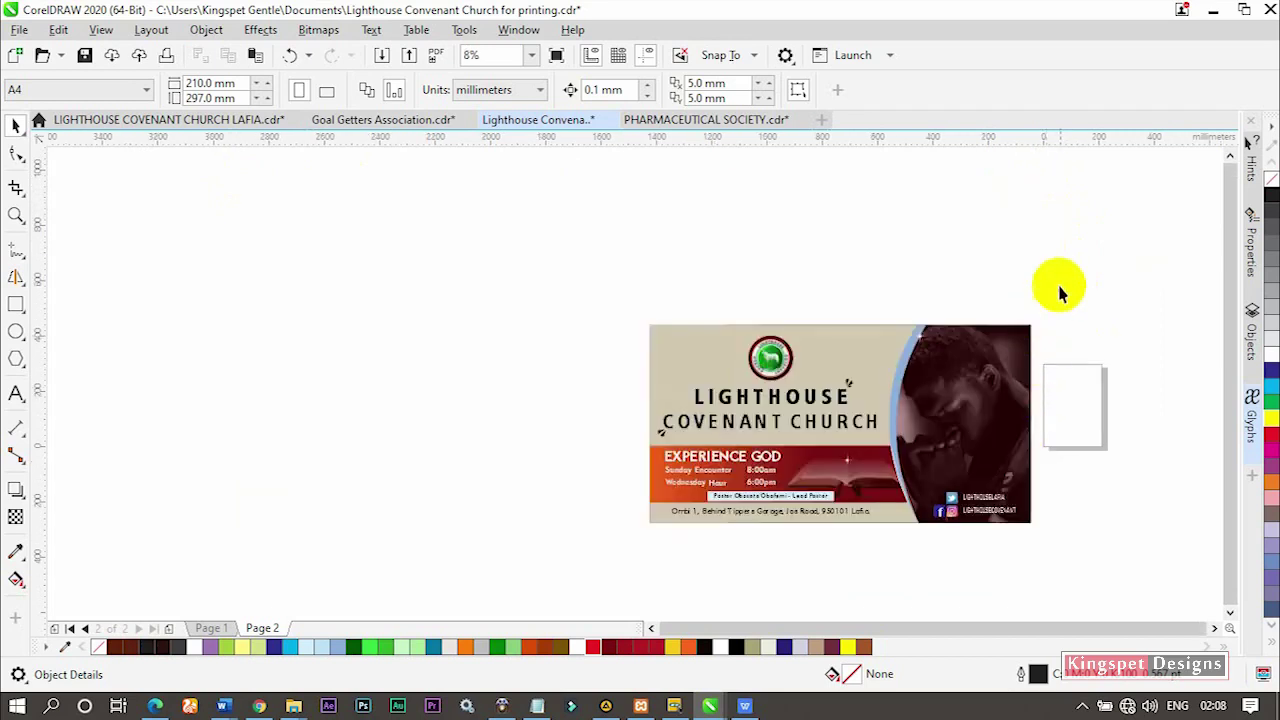